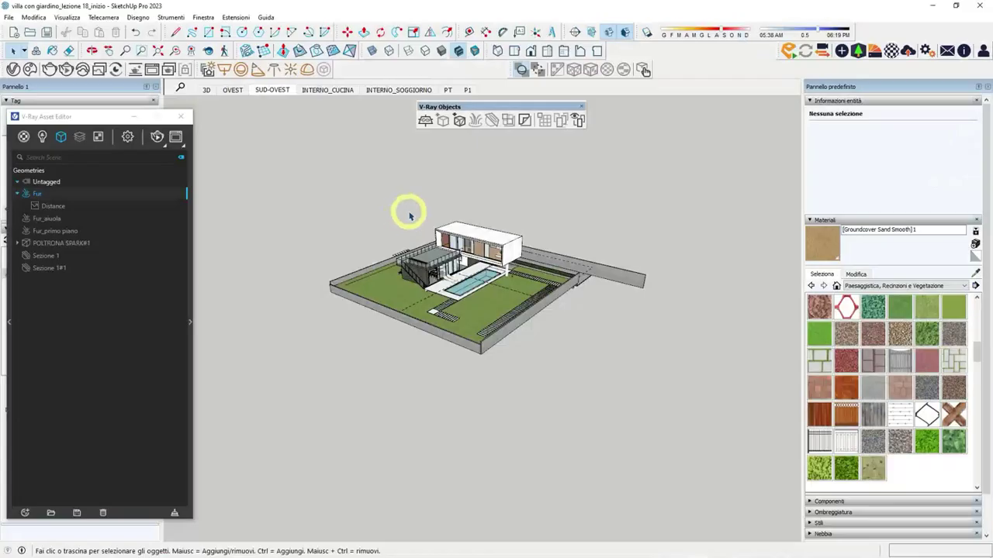
Step: Turn on the V-Ray Scatter Viewer and select the lawn terrain group
scroll(445, 272, up, 2)
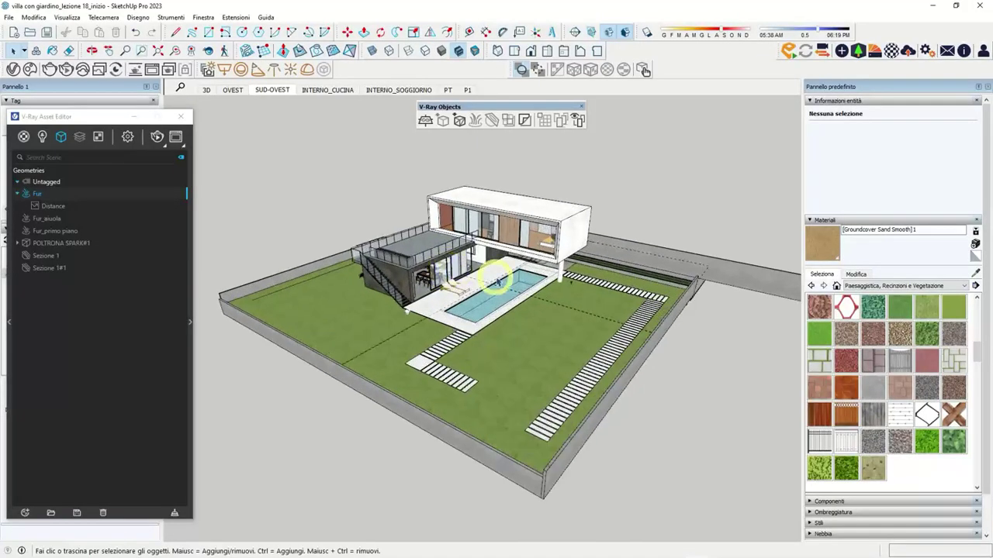
middle_drag(497, 284, 591, 222)
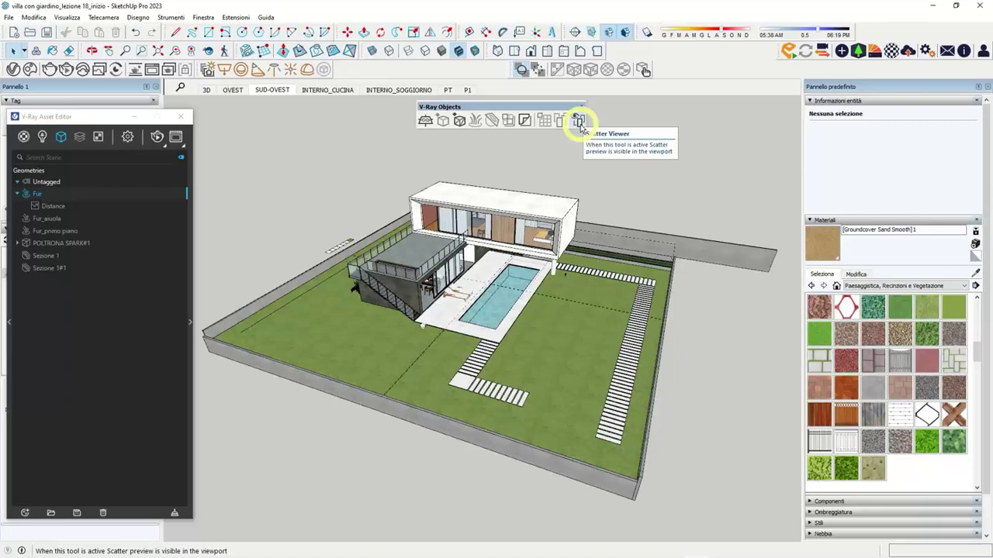
click(578, 122)
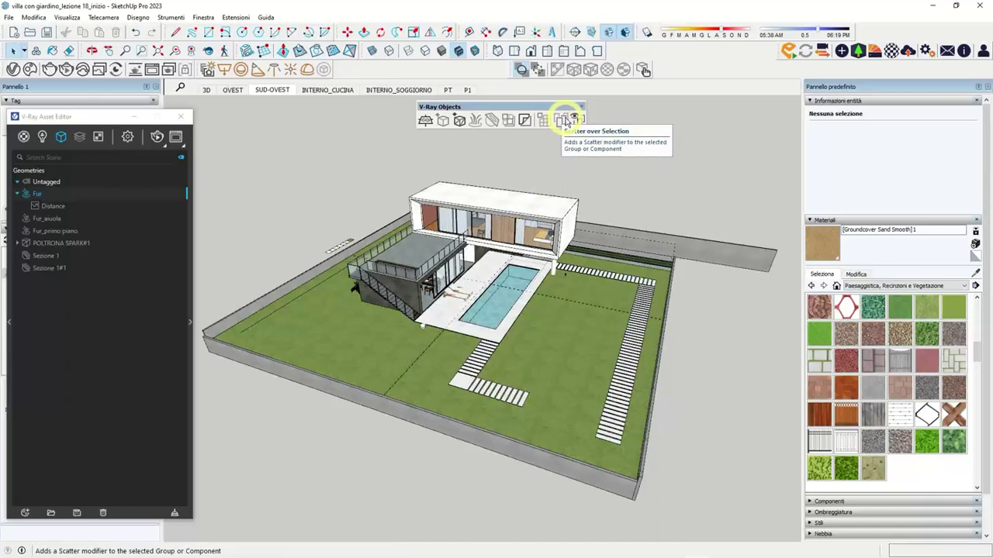
click(292, 308)
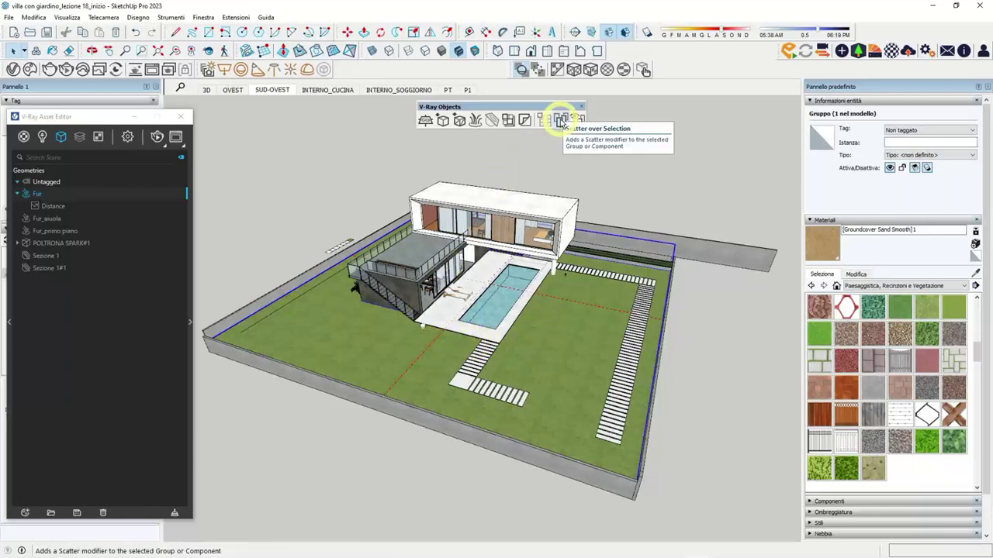
click(298, 297)
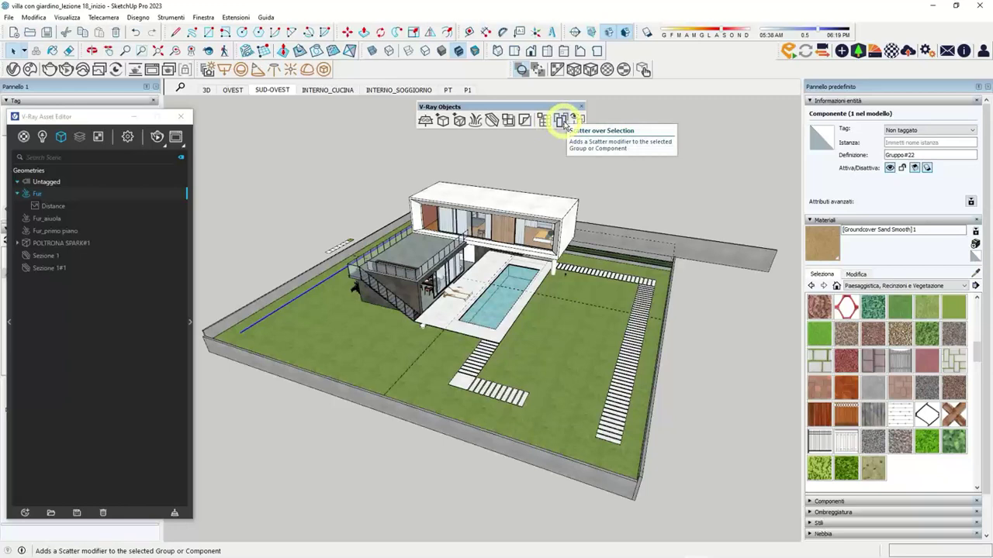
mouse_move(381, 210)
middle_down()
mouse_move(501, 271)
mouse_move(479, 430)
middle_up()
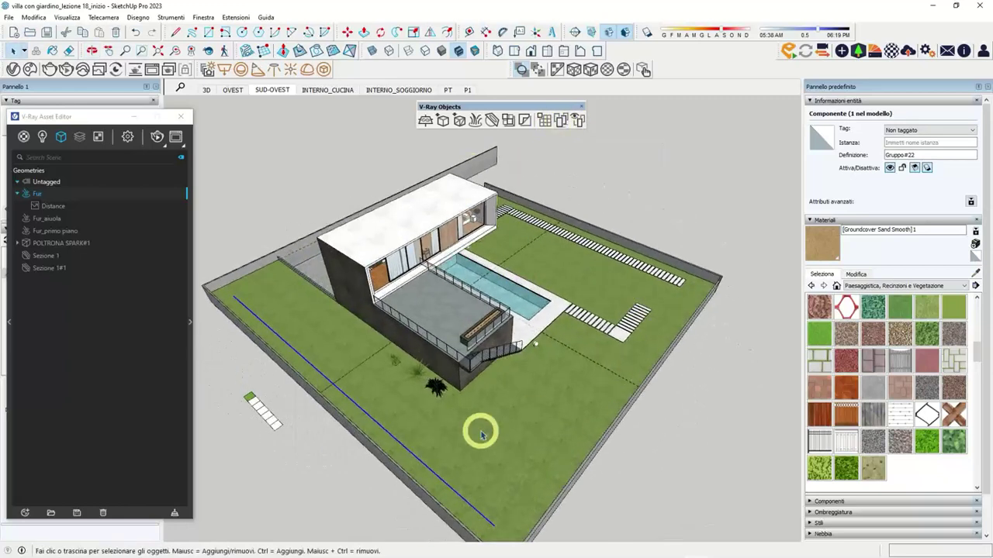
scroll(399, 395, up, 3)
scroll(399, 395, up, 2)
scroll(427, 401, up, 1)
scroll(423, 365, up, 1)
click(371, 308)
click(571, 354)
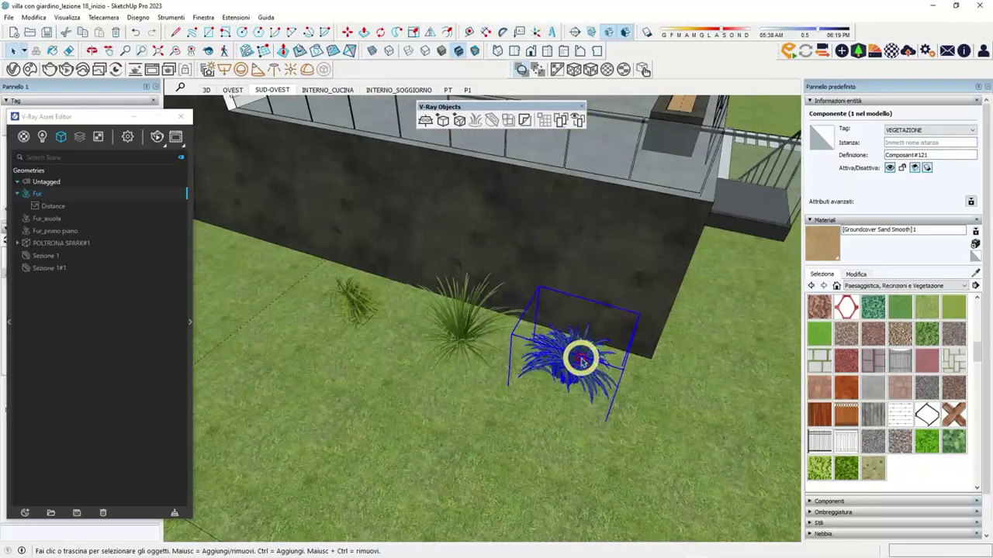
middle_drag(580, 359, 453, 195)
scroll(481, 239, down, 2)
scroll(486, 226, down, 2)
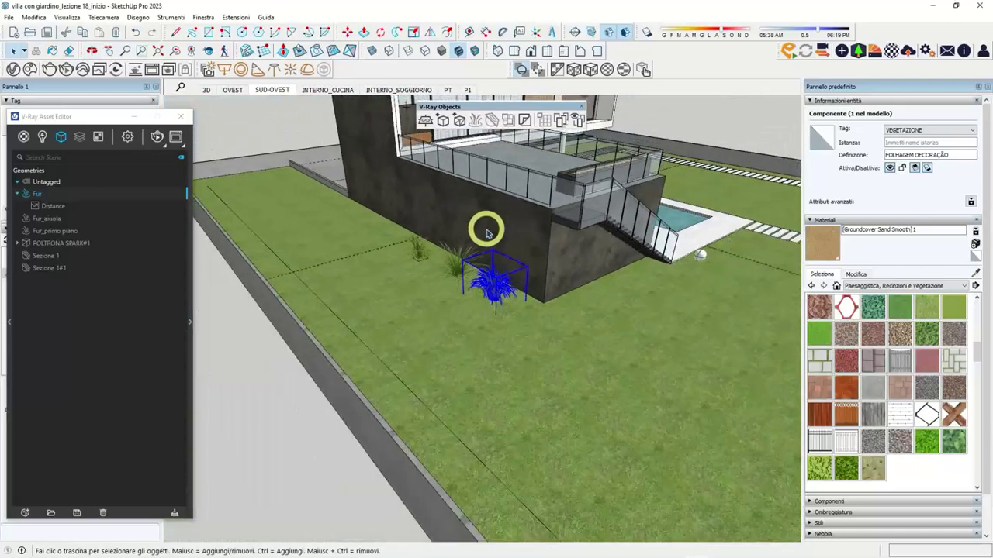
scroll(489, 232, down, 2)
middle_drag(507, 228, 83, 271)
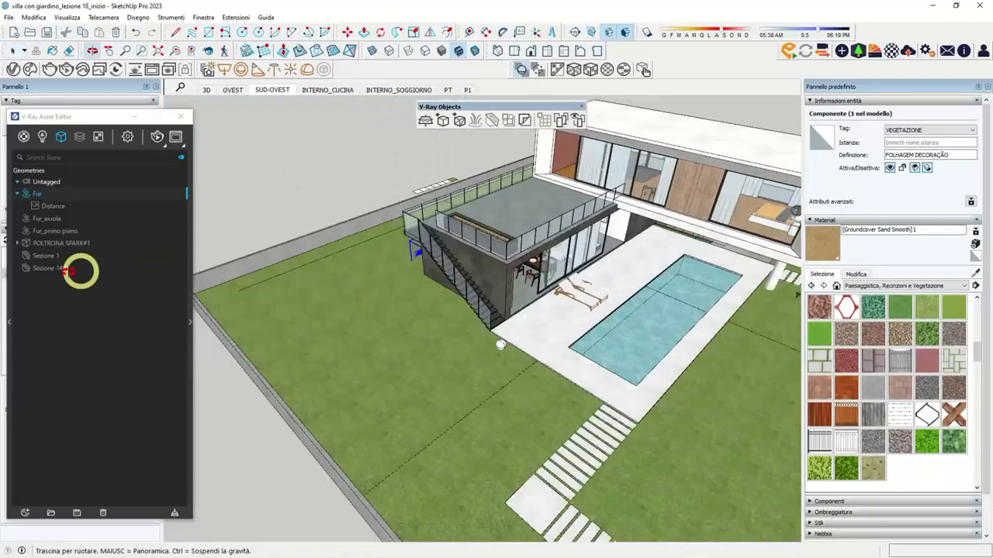
scroll(415, 238, up, 1)
scroll(413, 272, up, 2)
click(360, 245)
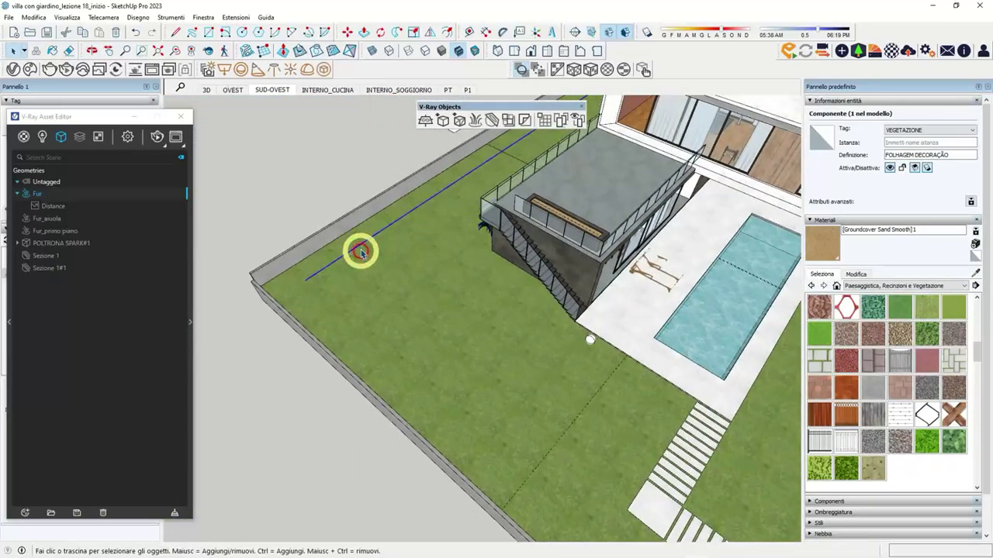
middle_drag(361, 248, 299, 402)
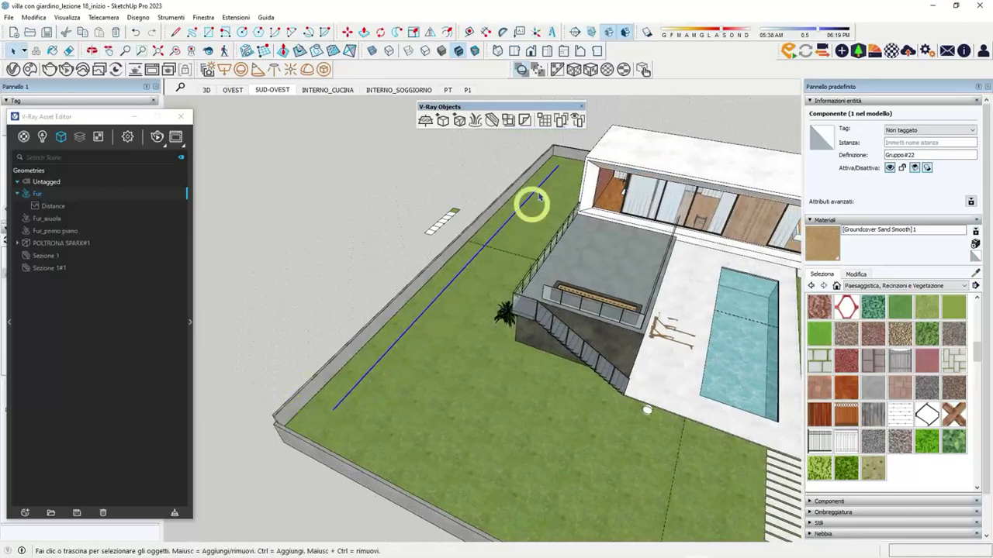
mouse_move(310, 279)
middle_down()
mouse_move(620, 282)
mouse_move(678, 348)
mouse_move(413, 329)
mouse_move(435, 322)
mouse_move(408, 287)
middle_up()
scroll(443, 316, down, 3)
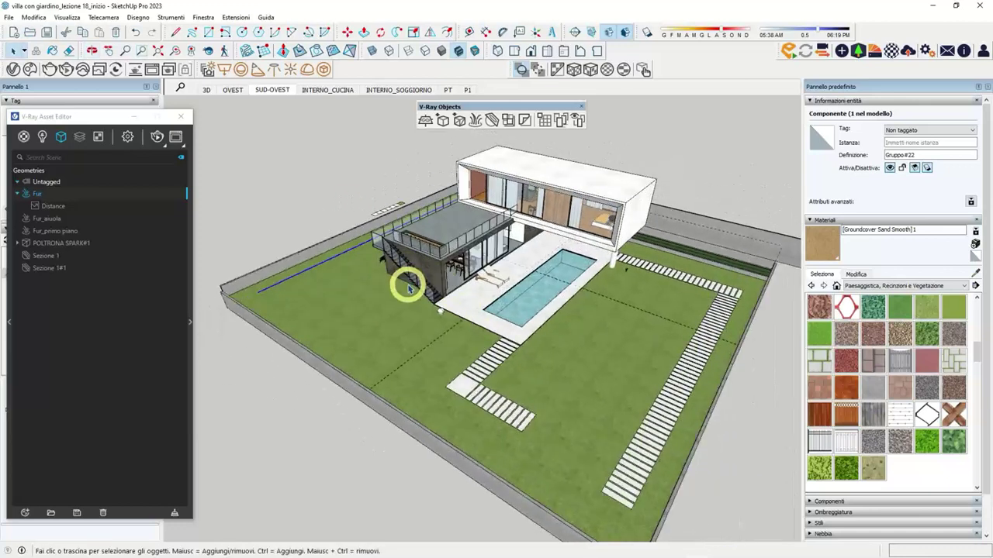
click(370, 380)
mouse_move(396, 385)
middle_down()
mouse_move(459, 310)
mouse_move(612, 266)
mouse_move(490, 328)
middle_up()
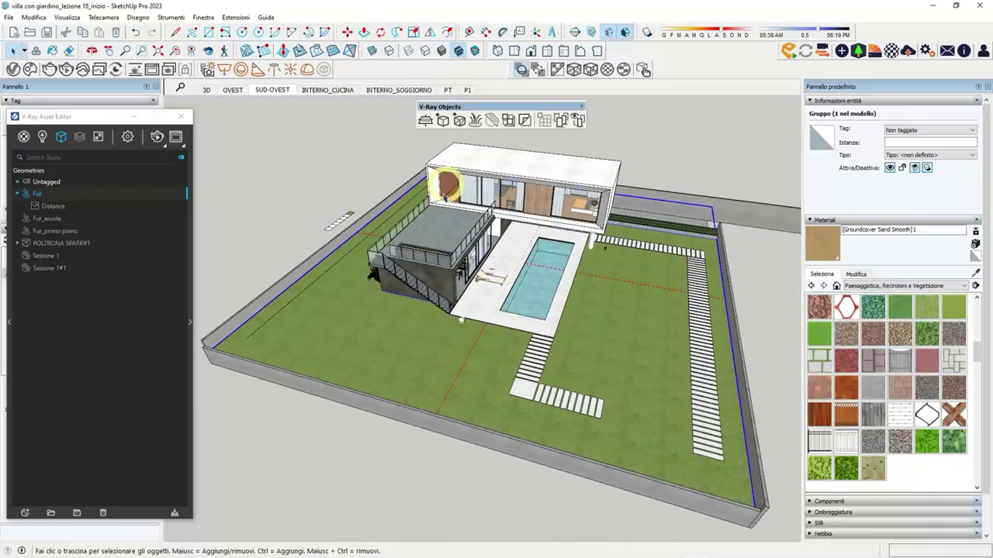
Step: Add a V-Ray Scatter to the selected lawn group and expand its settings in the Asset Editor
click(559, 120)
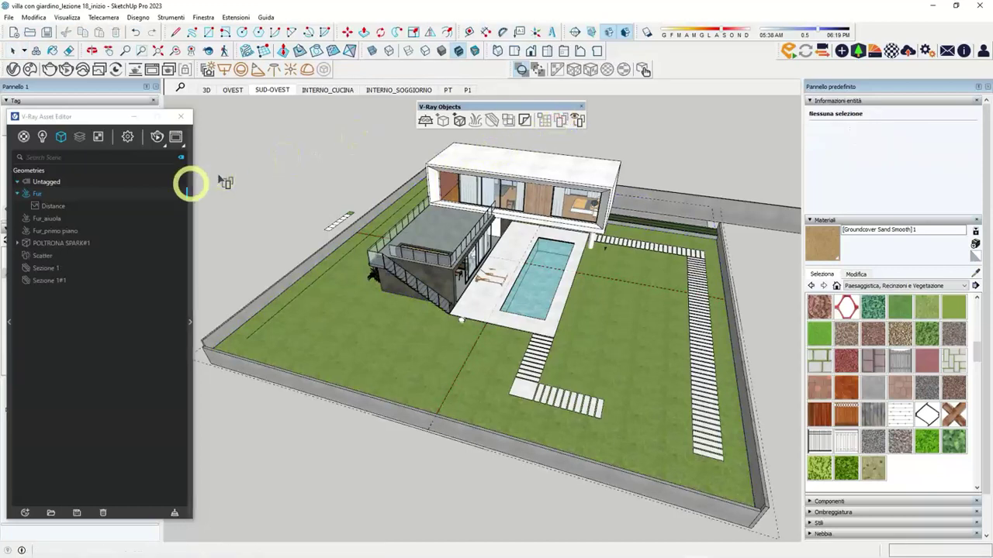
click(40, 256)
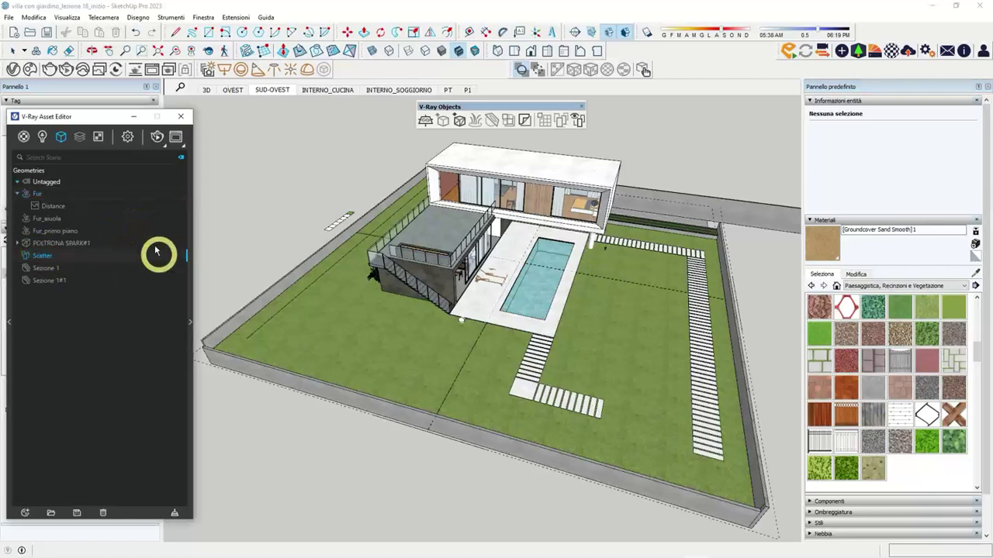
click(189, 321)
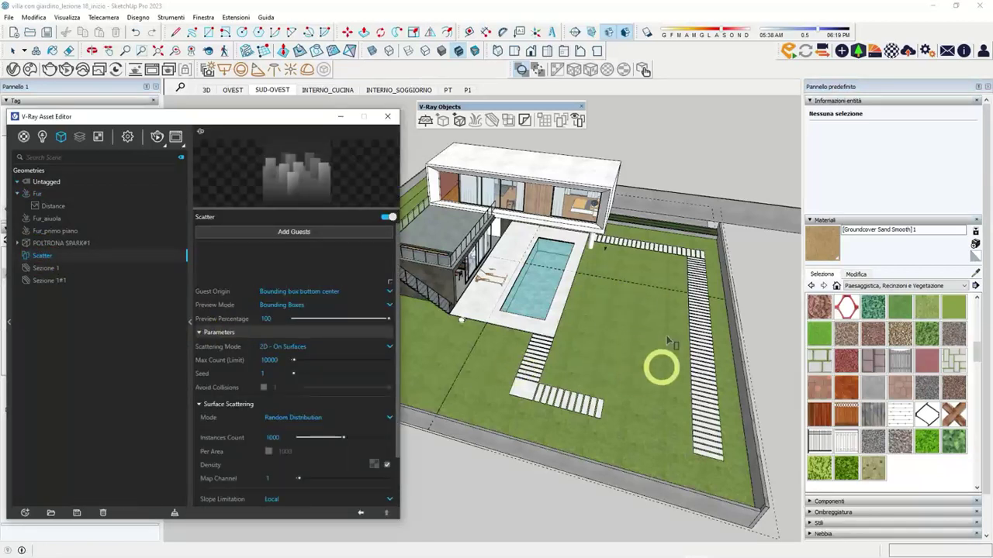
Step: Enter and exit the lawn group, then bring the Scatter settings back to the front
middle_drag(561, 374, 667, 384)
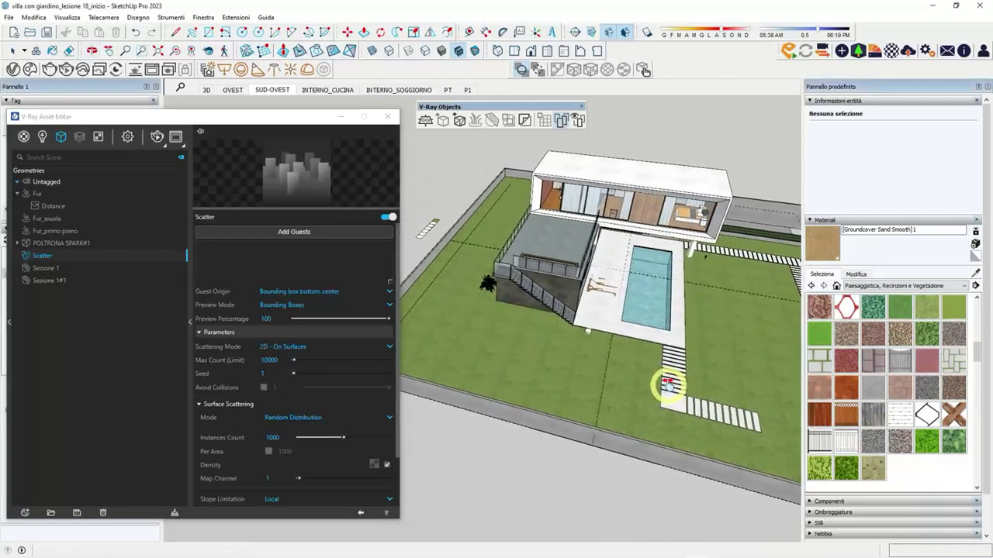
click(539, 341)
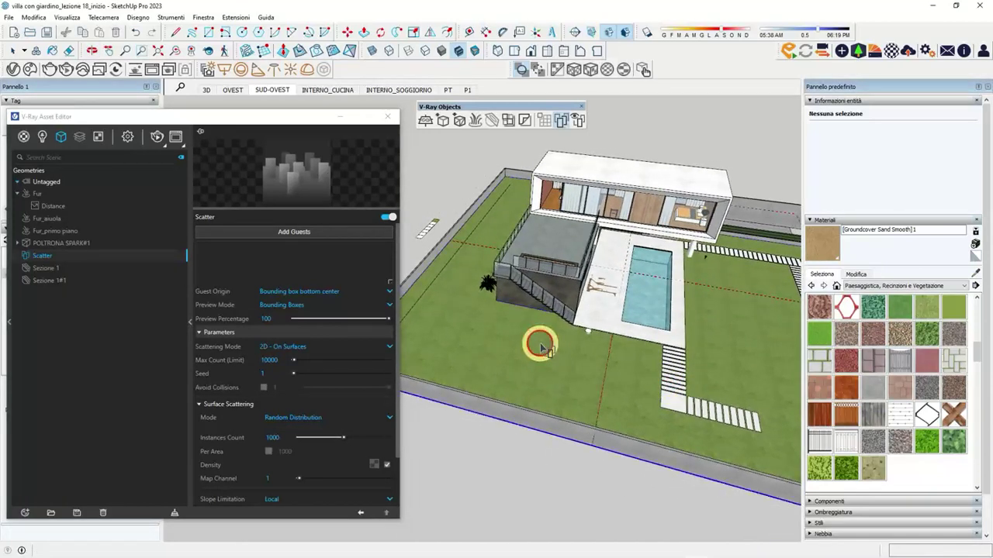
double_click(484, 348)
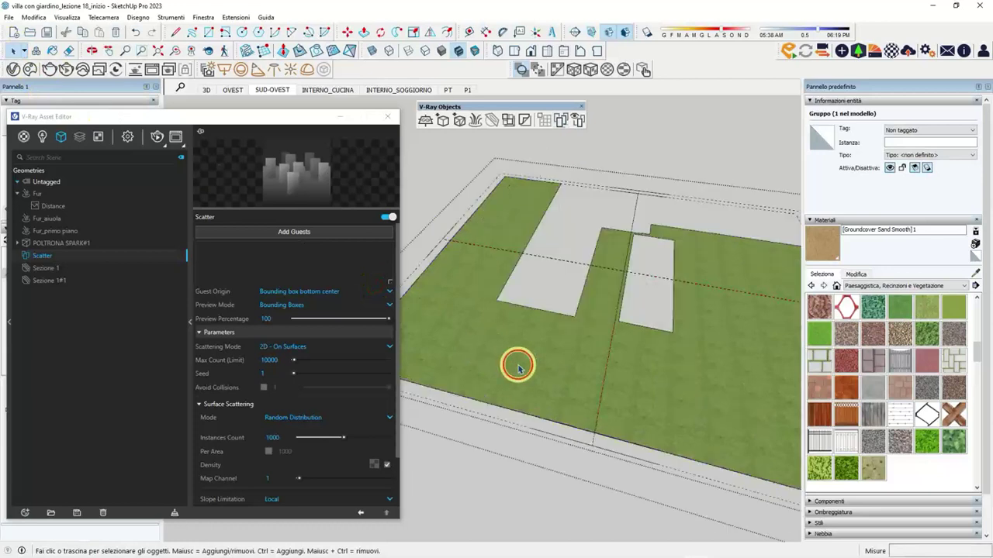
scroll(487, 355, down, 3)
scroll(488, 355, up, 3)
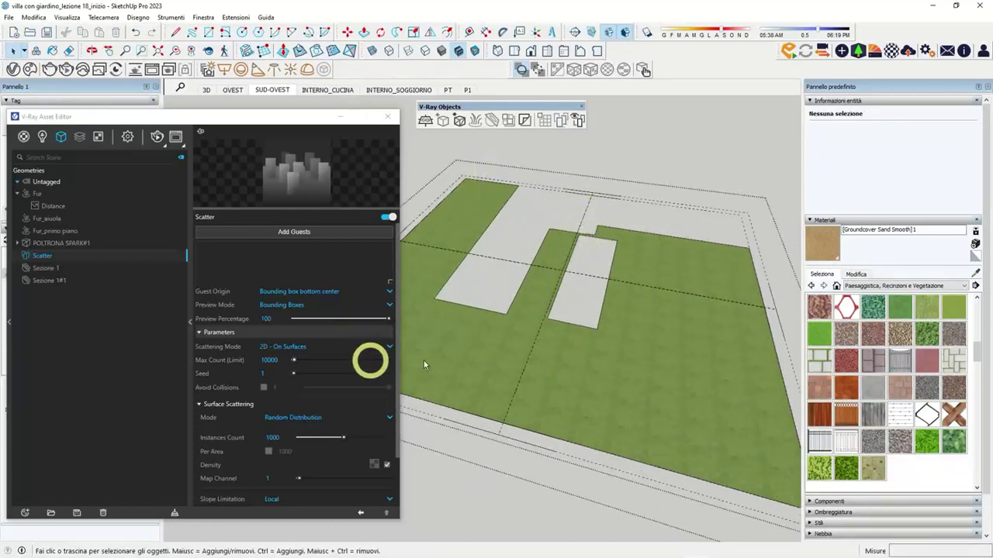
click(633, 102)
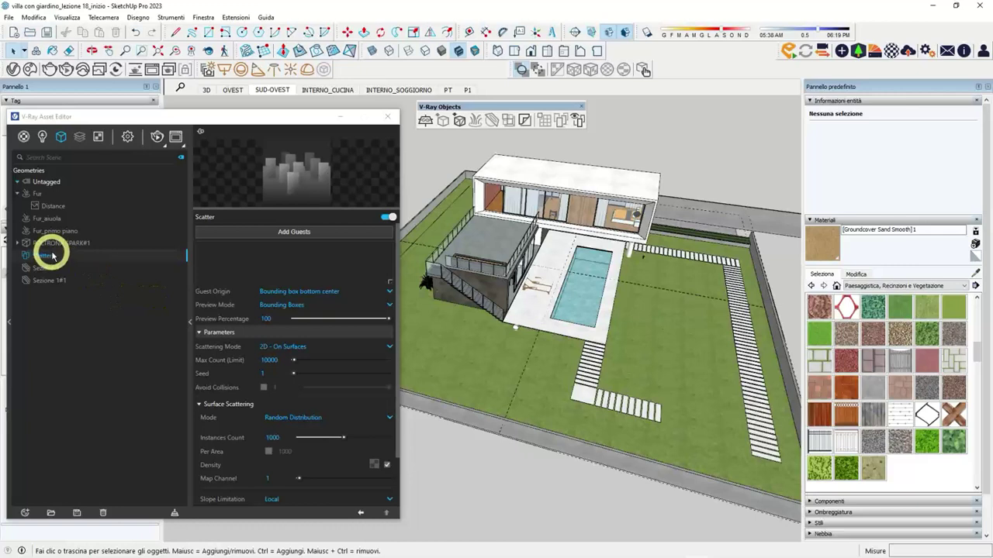
click(45, 114)
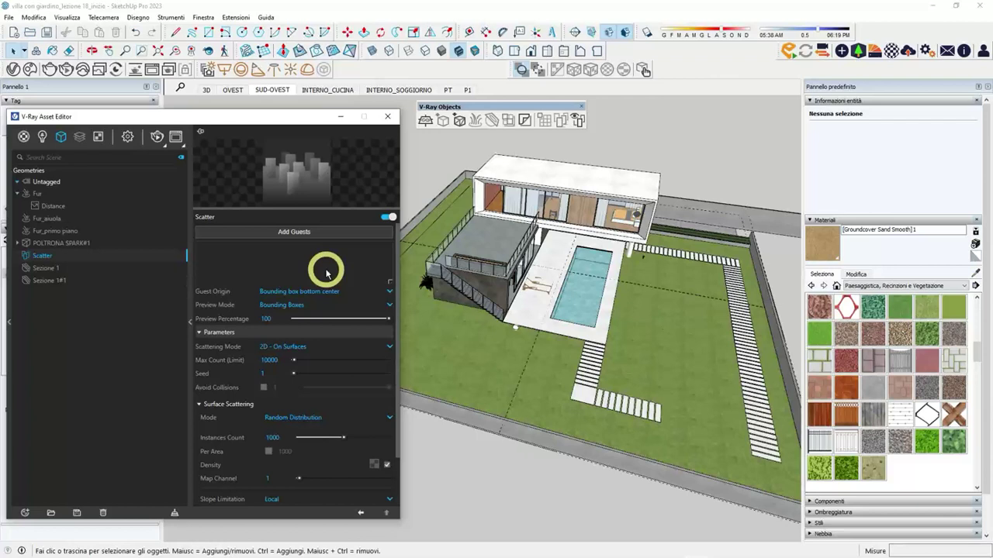
mouse_move(478, 256)
middle_down()
mouse_move(791, 248)
mouse_move(583, 282)
mouse_move(440, 285)
middle_up()
Step: Zoom and orbit over the terrace toward the grass clump by the wall
scroll(458, 289, up, 5)
scroll(476, 293, up, 2)
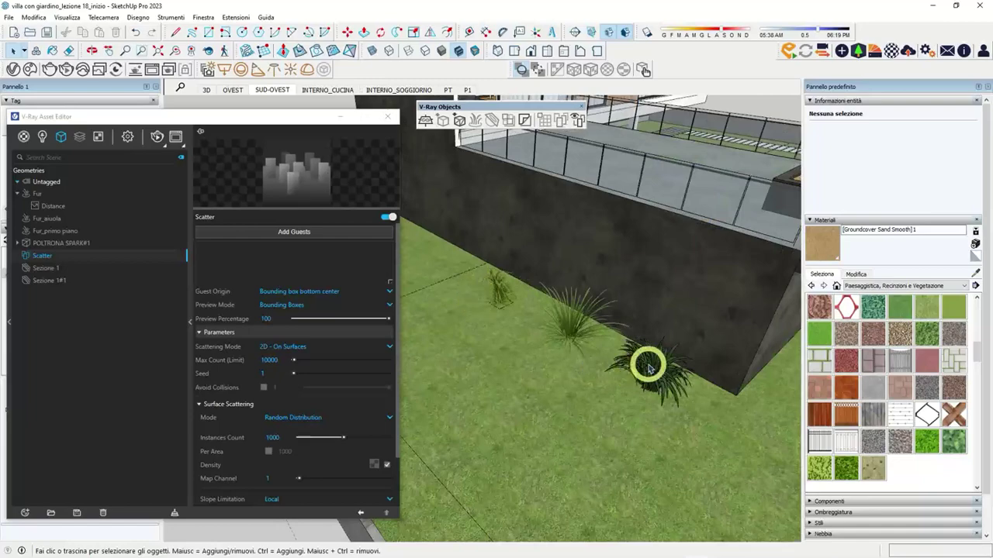
click(591, 322)
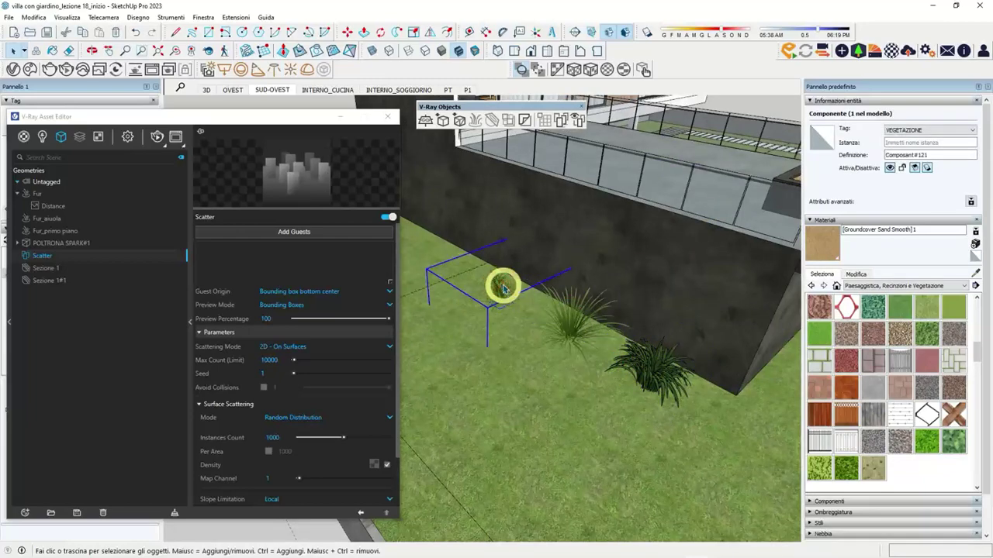
middle_drag(504, 284, 677, 325)
scroll(554, 284, up, 3)
scroll(559, 319, up, 3)
scroll(514, 204, up, 2)
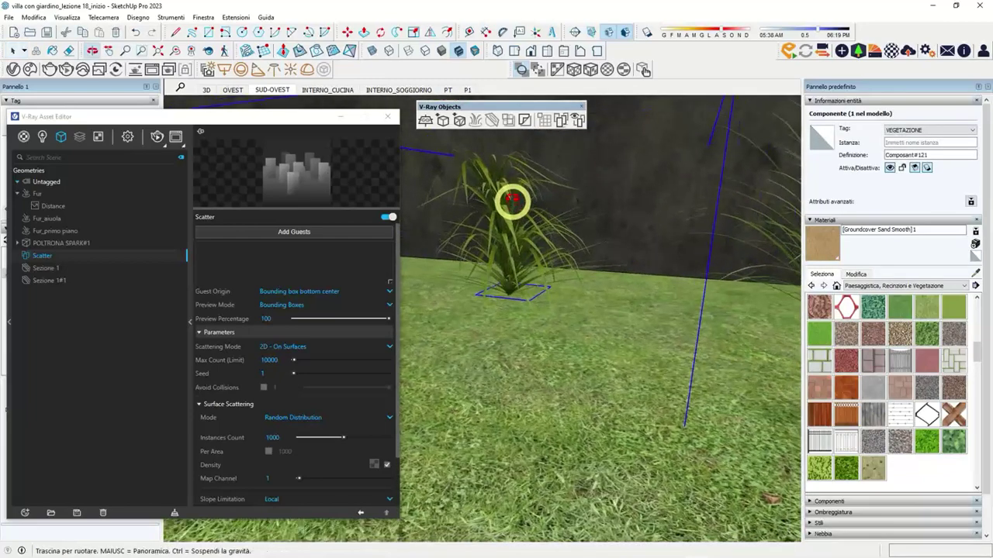
middle_drag(515, 204, 484, 269)
scroll(481, 263, up, 2)
scroll(576, 268, up, 2)
scroll(527, 272, up, 2)
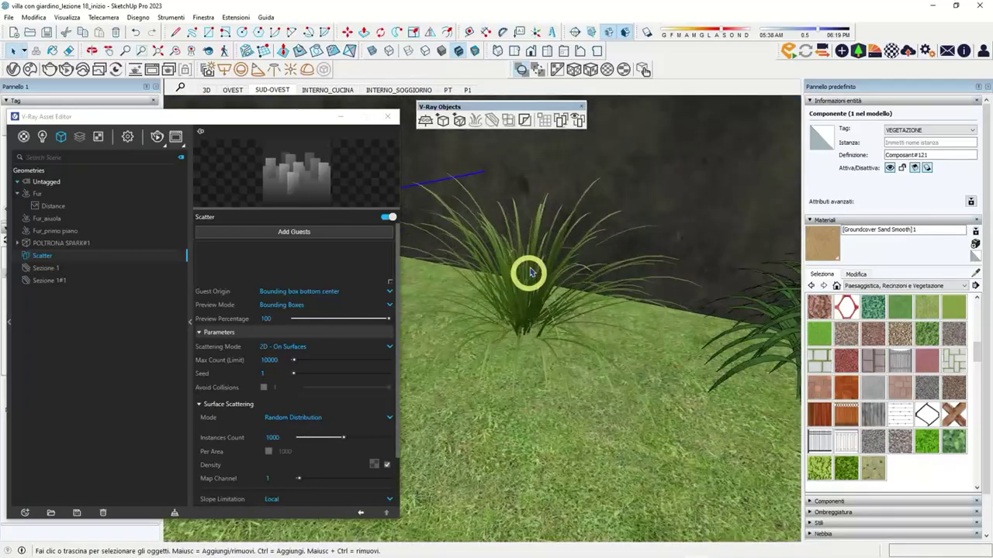
Step: Add the FOLHAGEM DECORAÇÃO grass plant as the first scatter guest
click(523, 311)
scroll(523, 308, down, 3)
middle_drag(523, 308, 625, 339)
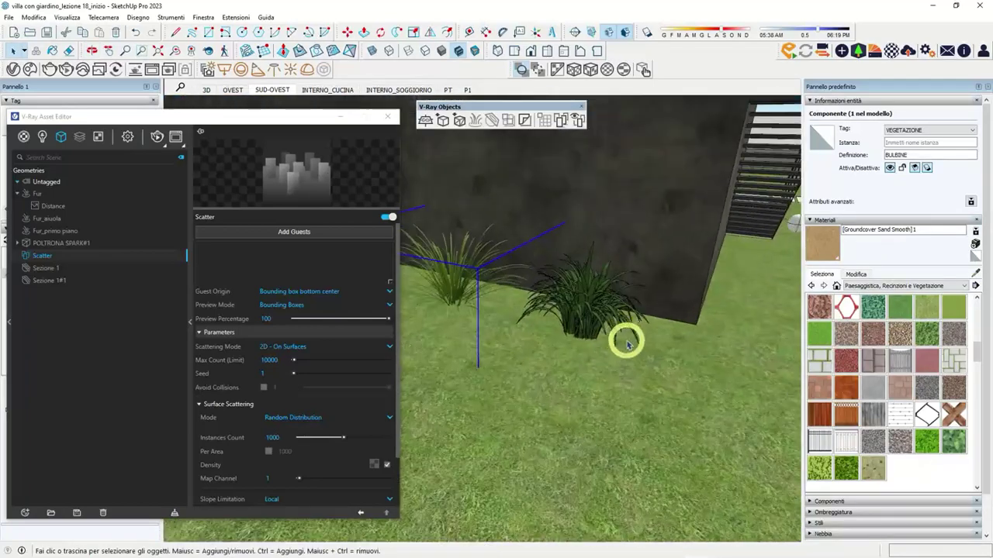
scroll(585, 294, up, 3)
click(585, 293)
scroll(574, 326, up, 2)
scroll(656, 404, down, 3)
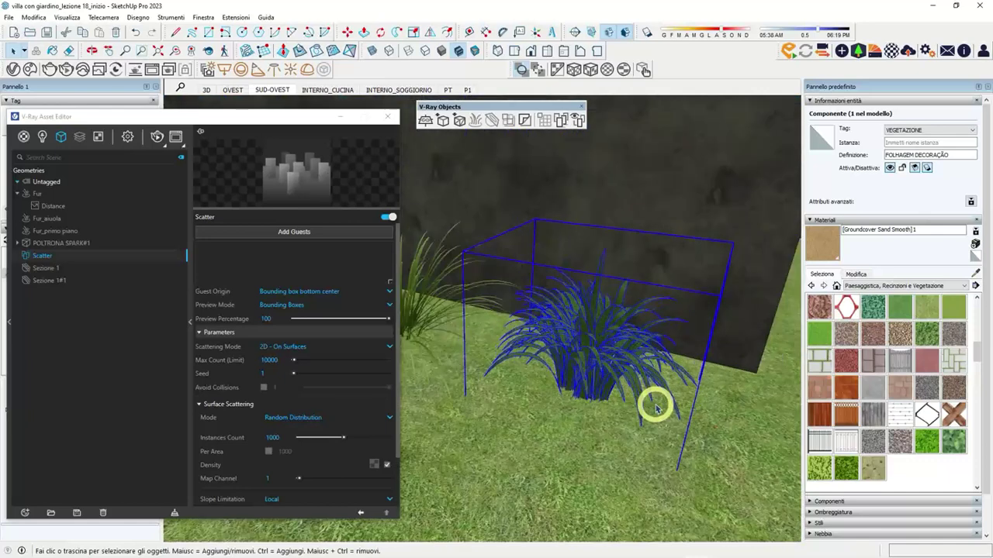
scroll(655, 405, down, 3)
scroll(655, 405, down, 1)
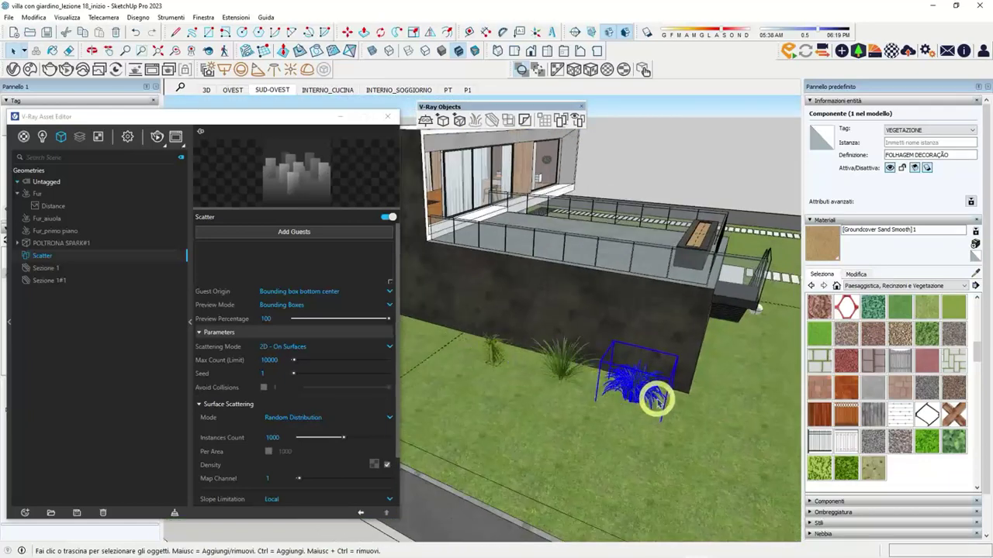
click(291, 233)
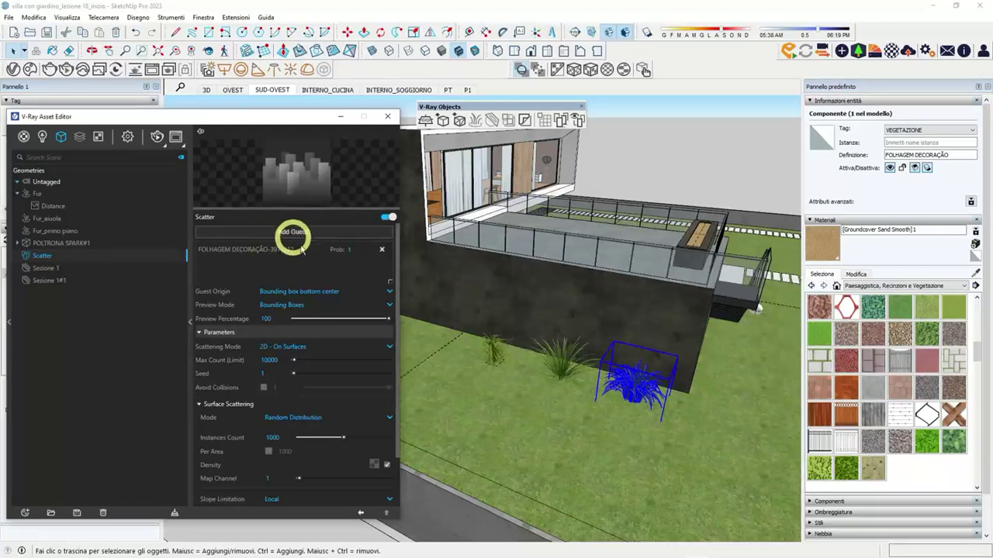
Step: Add BULBINE and Composant#121 as further scatter guests, then orbit out to the whole villa
click(560, 365)
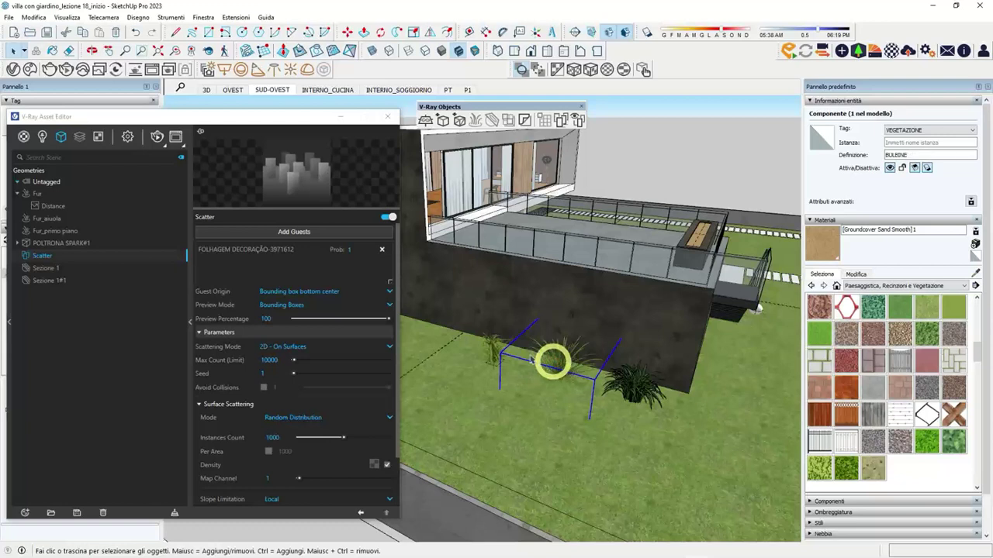
click(290, 233)
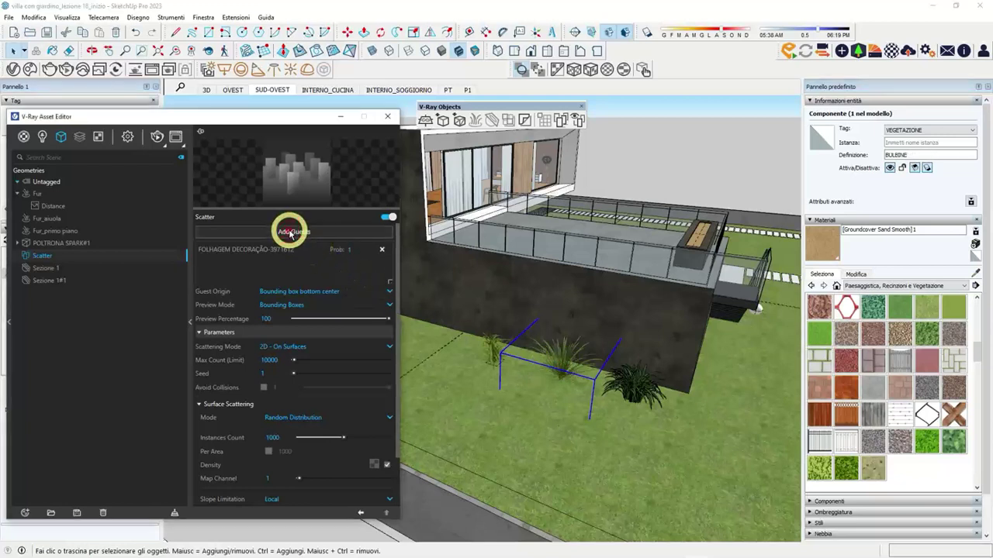
click(481, 353)
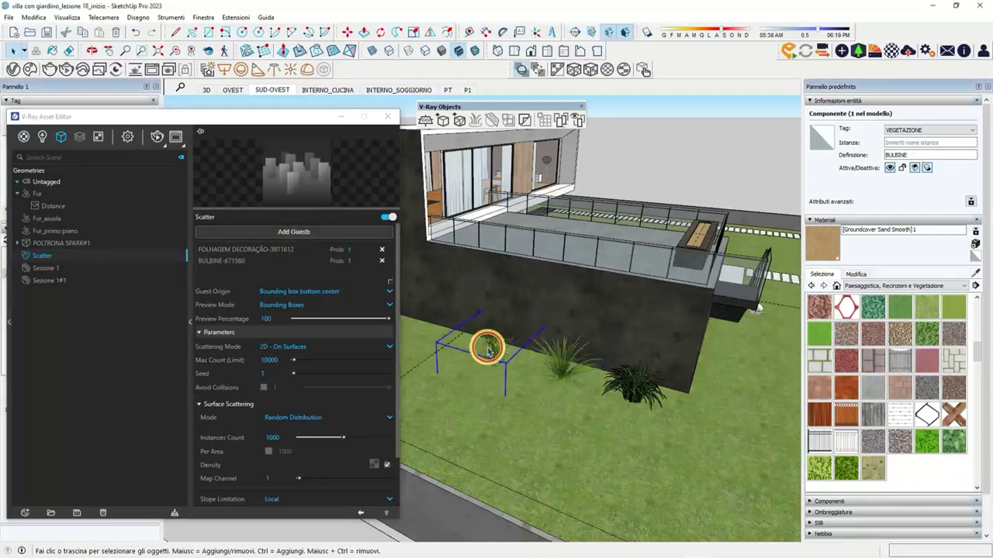
click(289, 232)
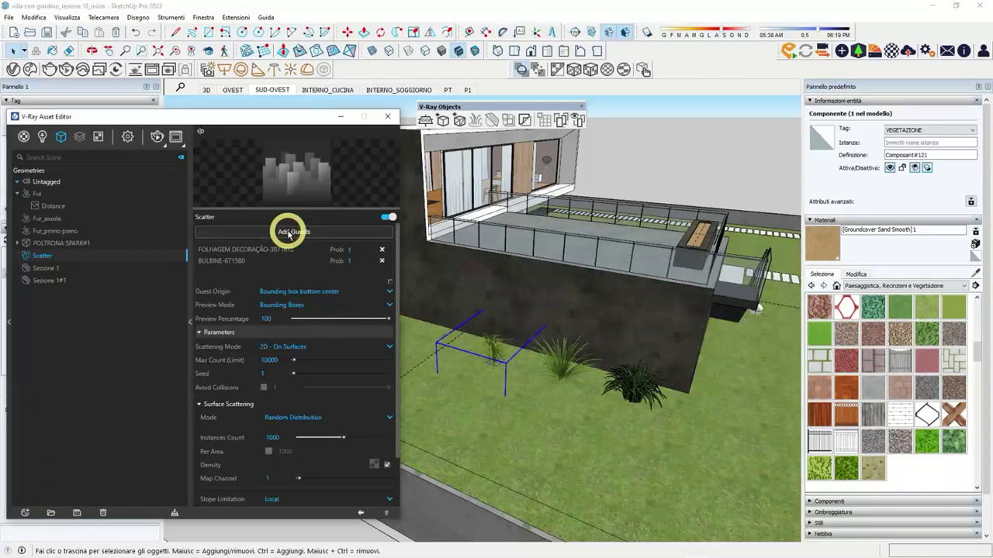
mouse_move(553, 398)
middle_down()
mouse_move(516, 326)
mouse_move(569, 318)
middle_up()
scroll(481, 283, down, 5)
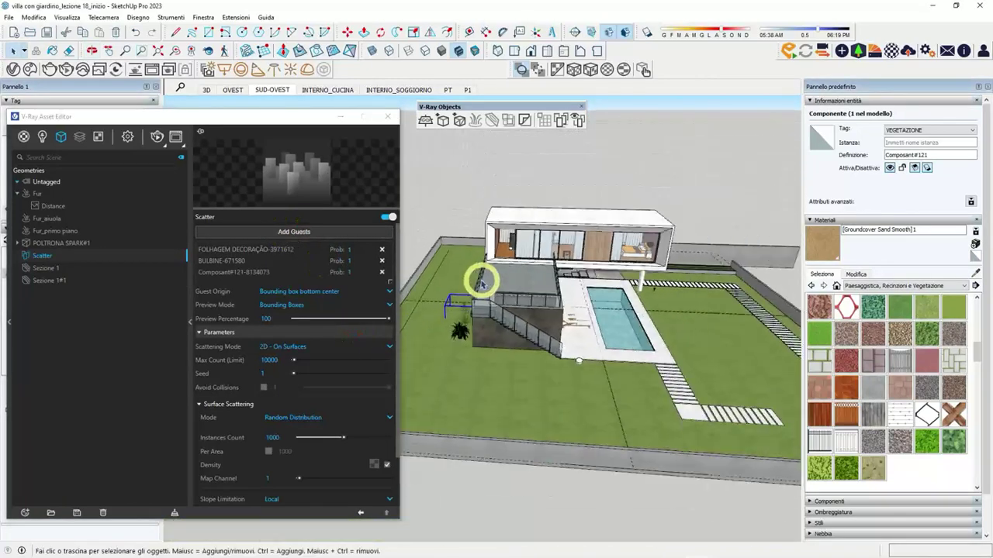
middle_drag(481, 283, 604, 343)
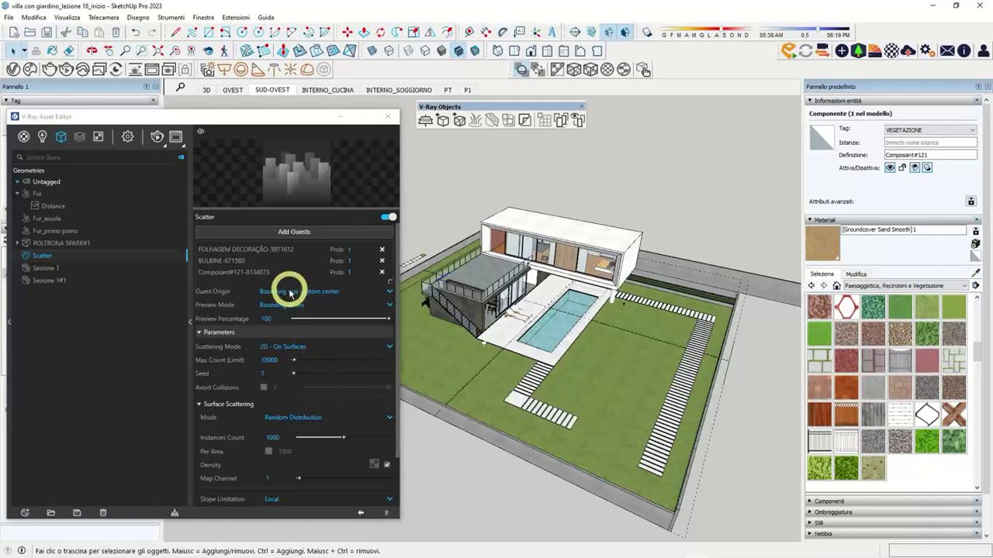
scroll(304, 417, down, 3)
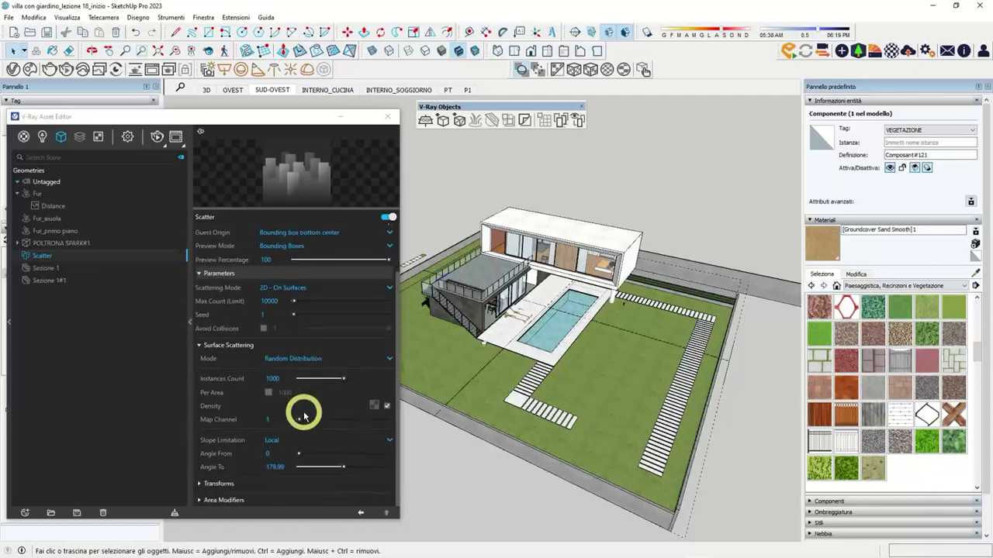
scroll(304, 417, up, 3)
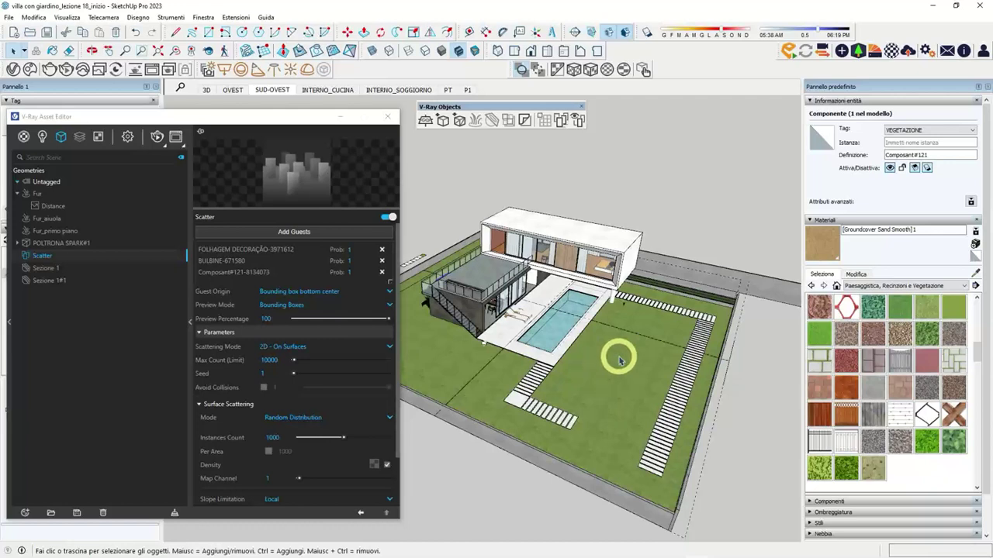
middle_drag(583, 317, 631, 261)
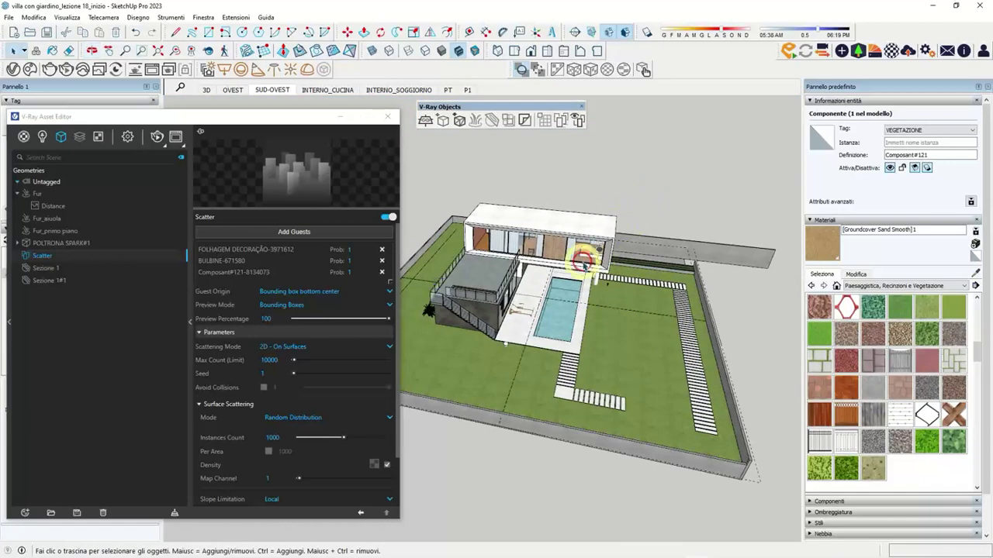
click(583, 261)
mouse_move(581, 333)
middle_down()
mouse_move(626, 344)
mouse_move(543, 328)
mouse_move(543, 256)
middle_up()
Step: Try the scatter preview, dismiss the migration warning, and expand the Coperture overlays tray
click(578, 120)
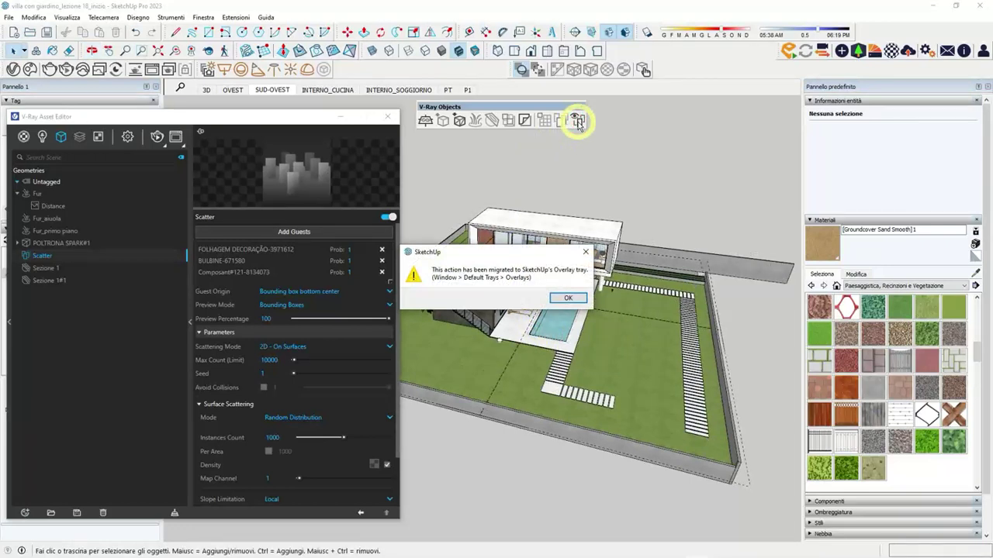
click(808, 224)
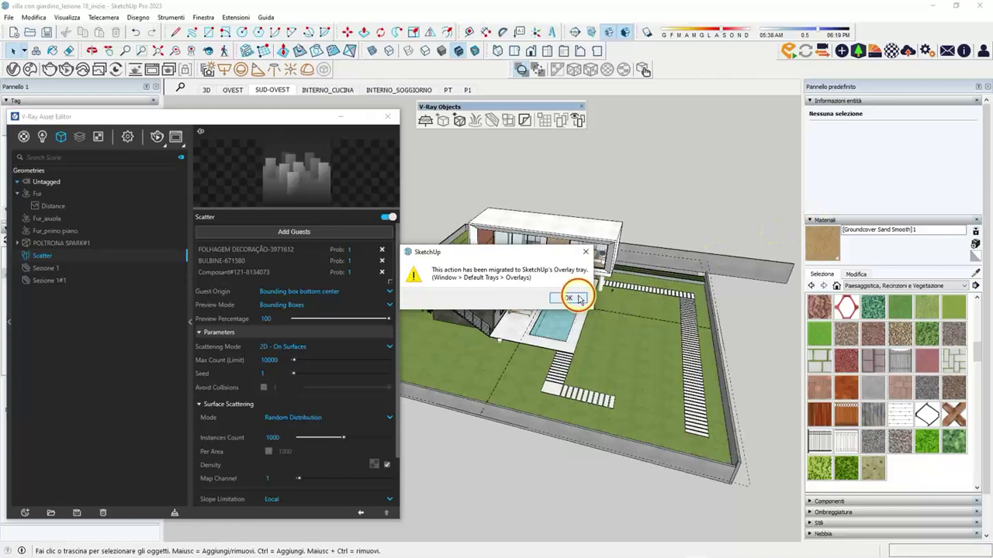
click(568, 298)
click(824, 220)
click(811, 100)
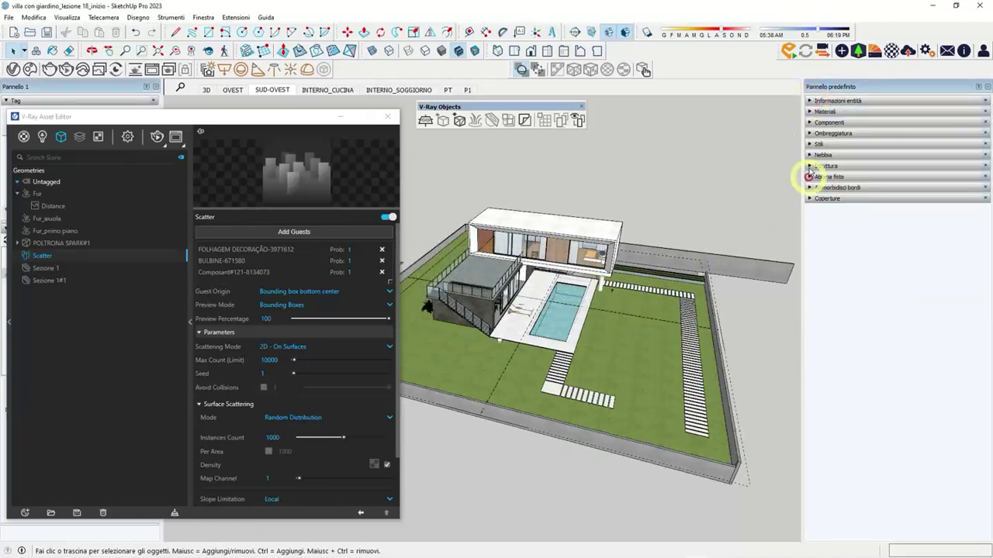
click(809, 199)
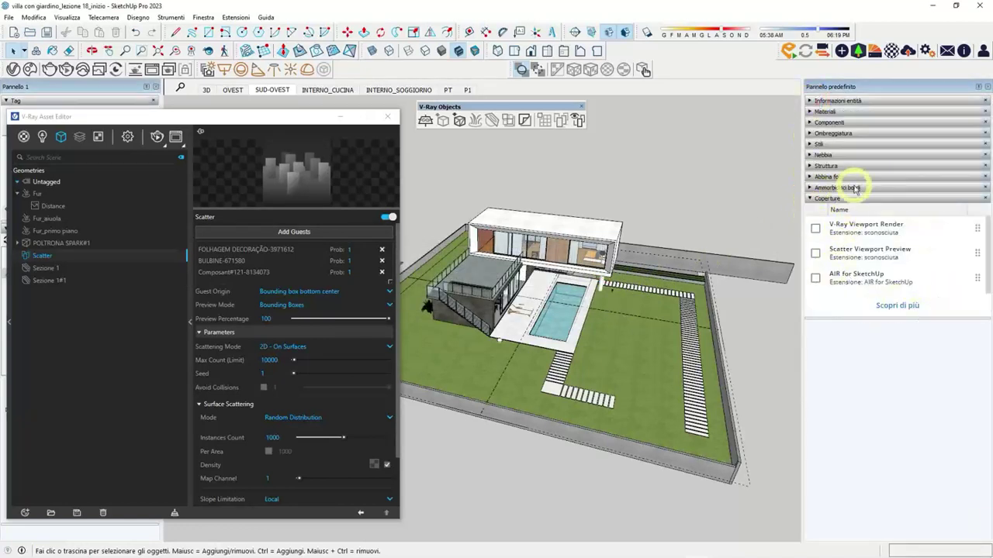
Step: Look through the menus for overlay settings, then retry the scatter preview and dismiss the warning
click(202, 17)
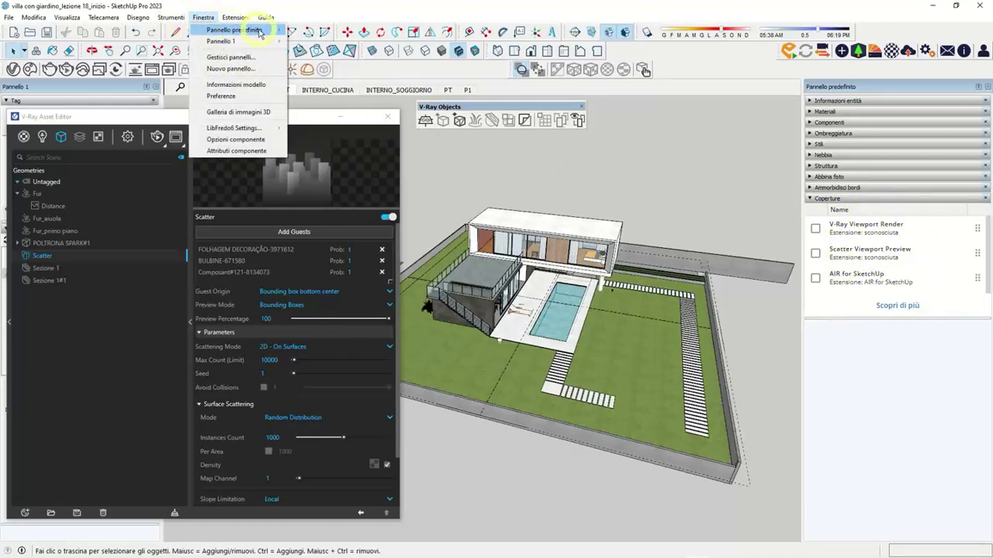
mouse_move(234, 30)
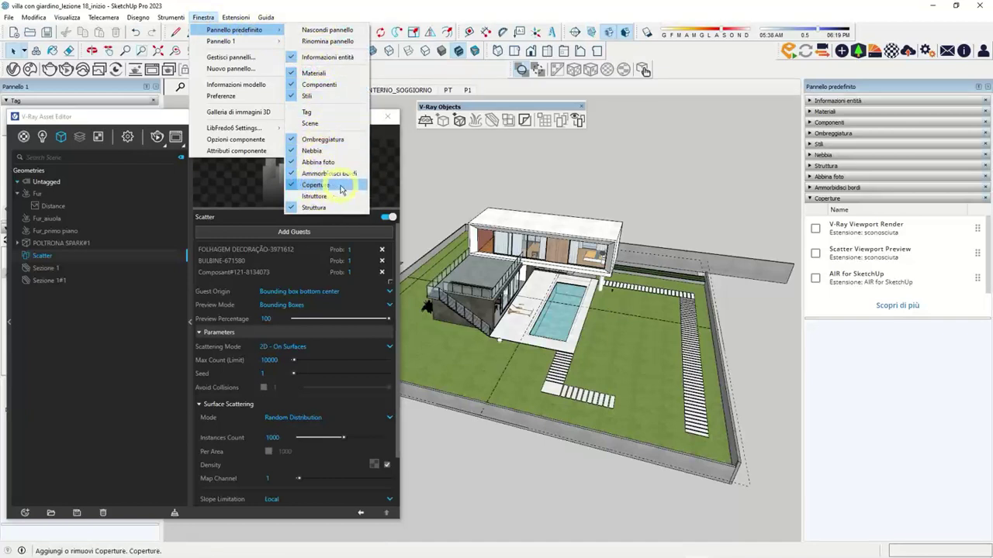
click(946, 422)
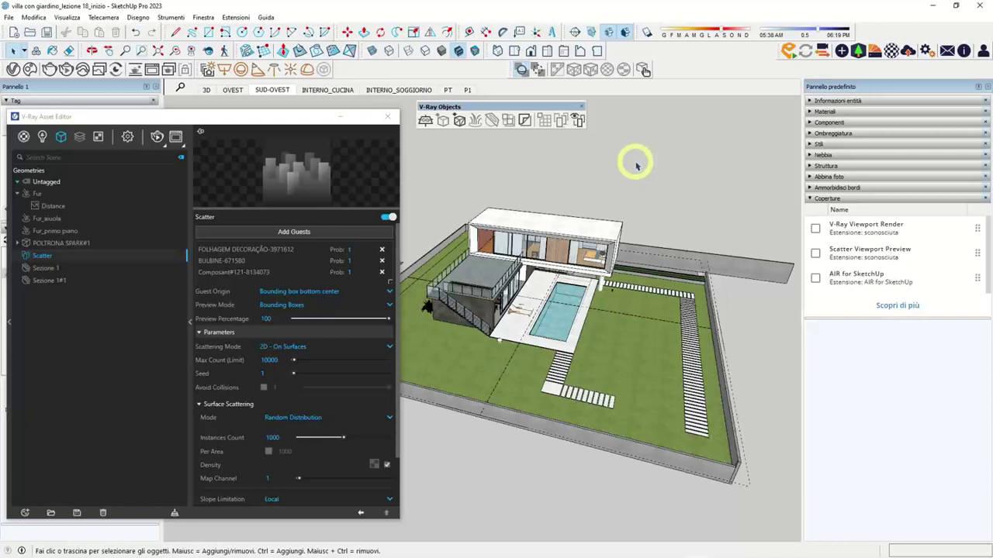
click(578, 120)
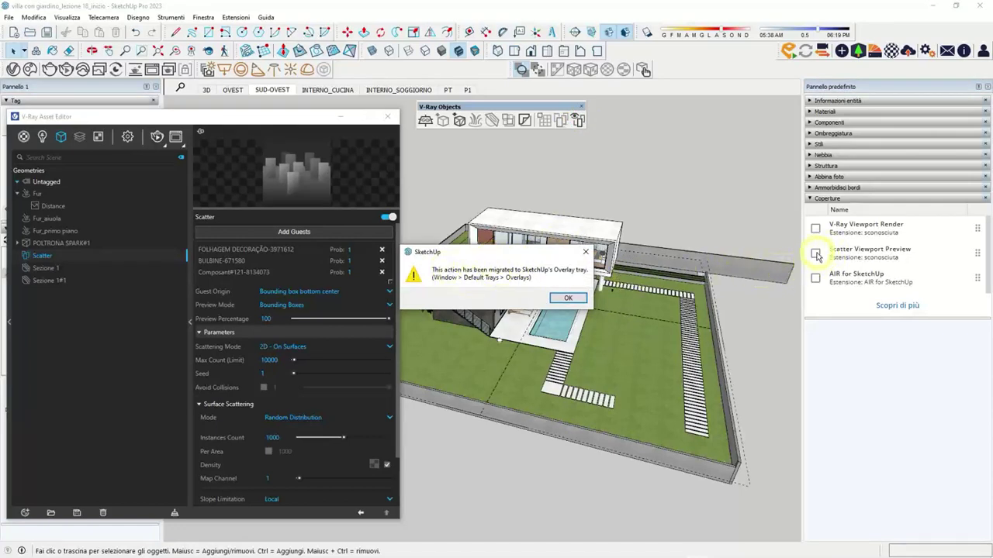
click(565, 299)
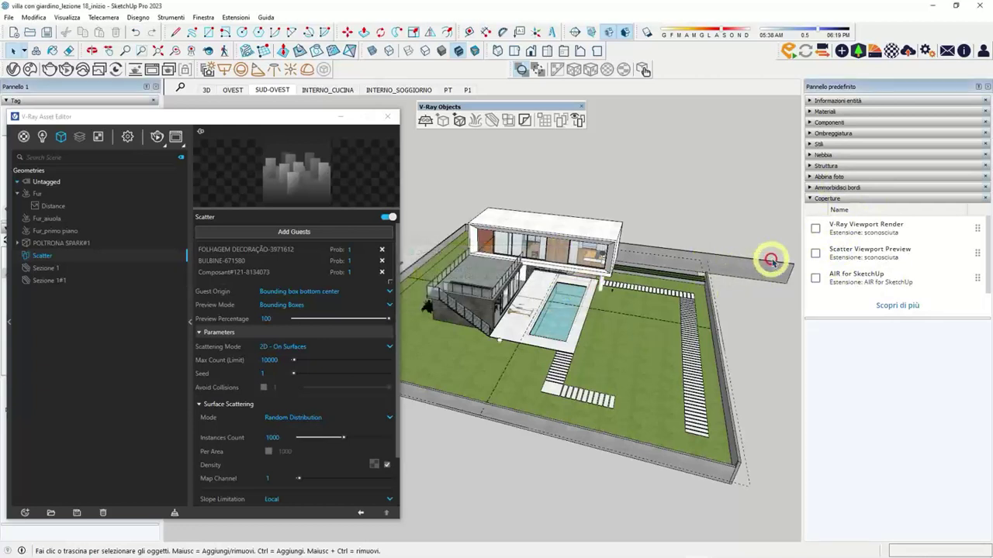
Step: Enable Scatter Viewport Preview and zoom around the lawn to see the plant bounding boxes
click(815, 253)
mouse_move(705, 415)
middle_down()
mouse_move(643, 318)
mouse_move(598, 427)
middle_up()
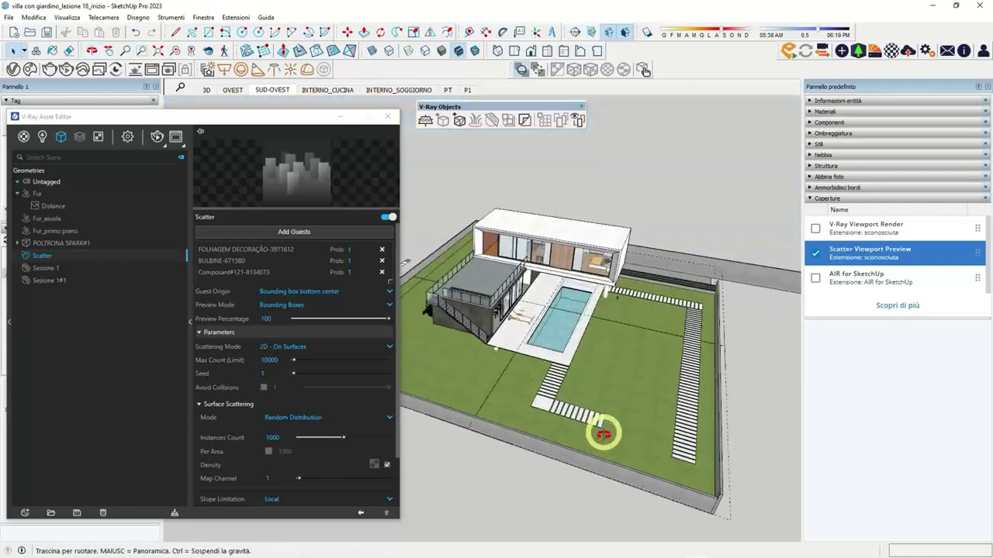
scroll(600, 427, up, 3)
scroll(674, 406, up, 2)
scroll(673, 406, up, 3)
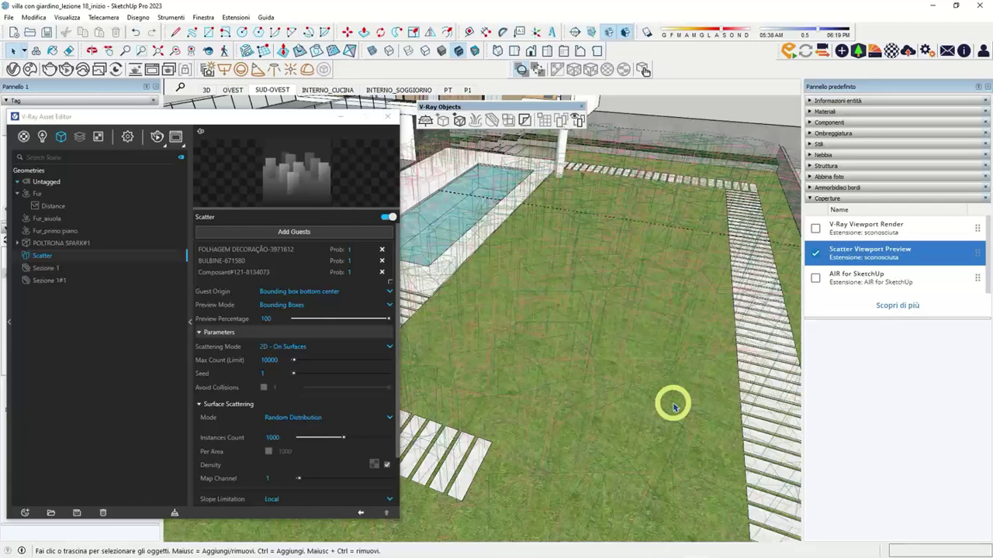
scroll(693, 350, down, 3)
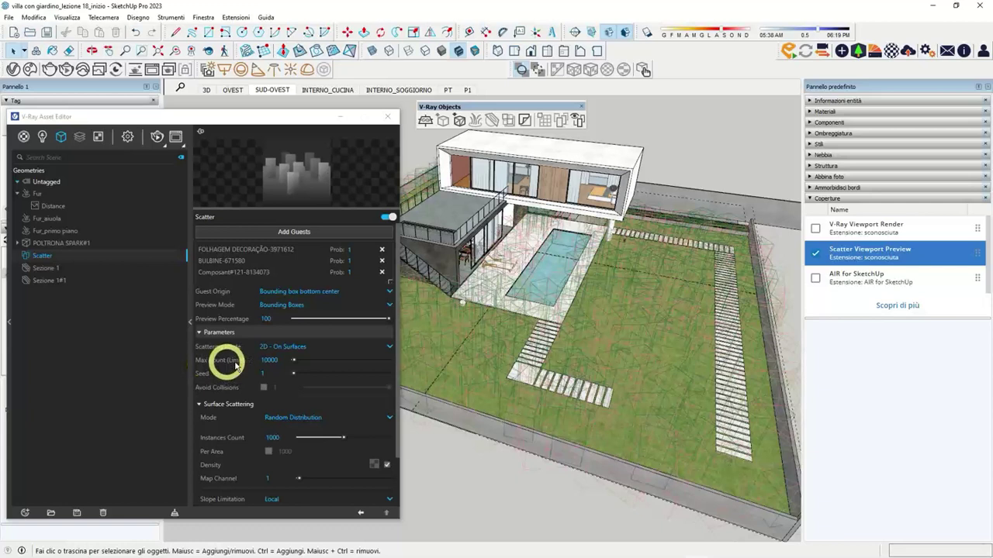
click(280, 360)
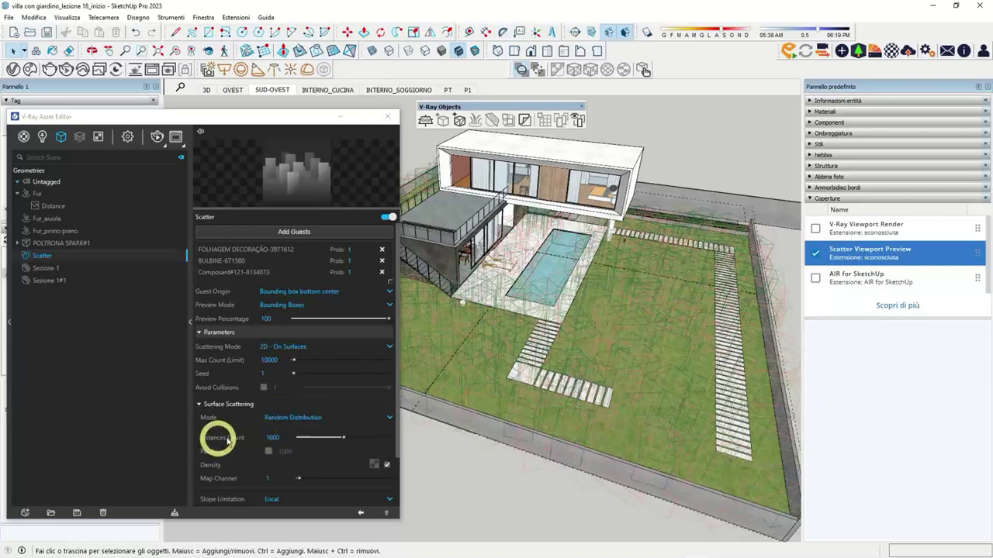
Step: Set the scatter's Instances Count to 100 and check the sparser preview on the lawn
click(276, 437)
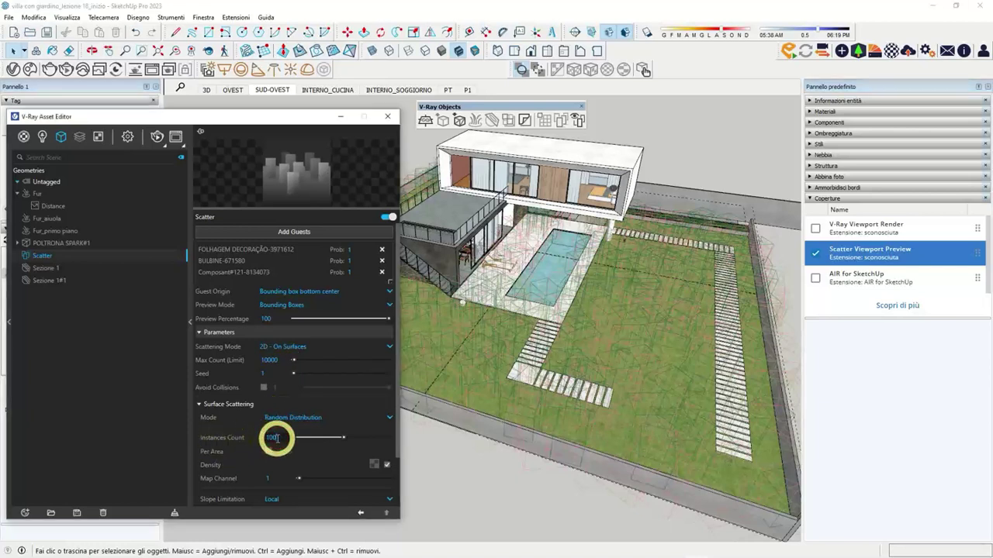
text(10)
key(Return)
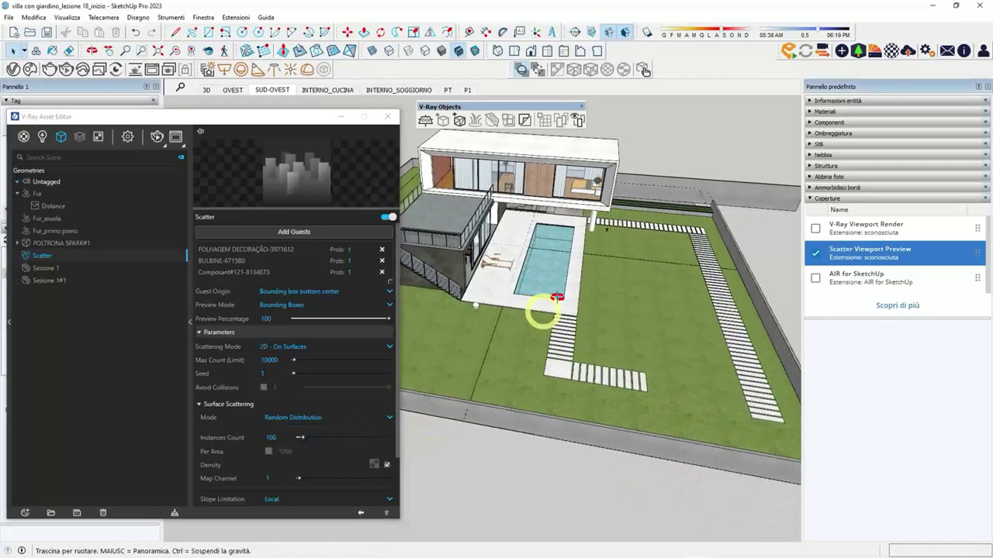
middle_drag(477, 310, 472, 316)
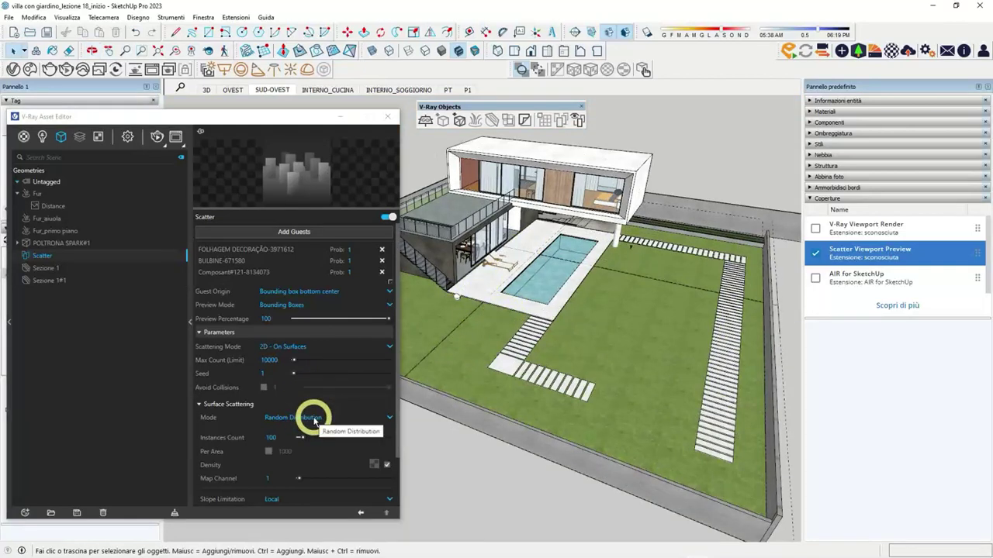
scroll(314, 421, down, 2)
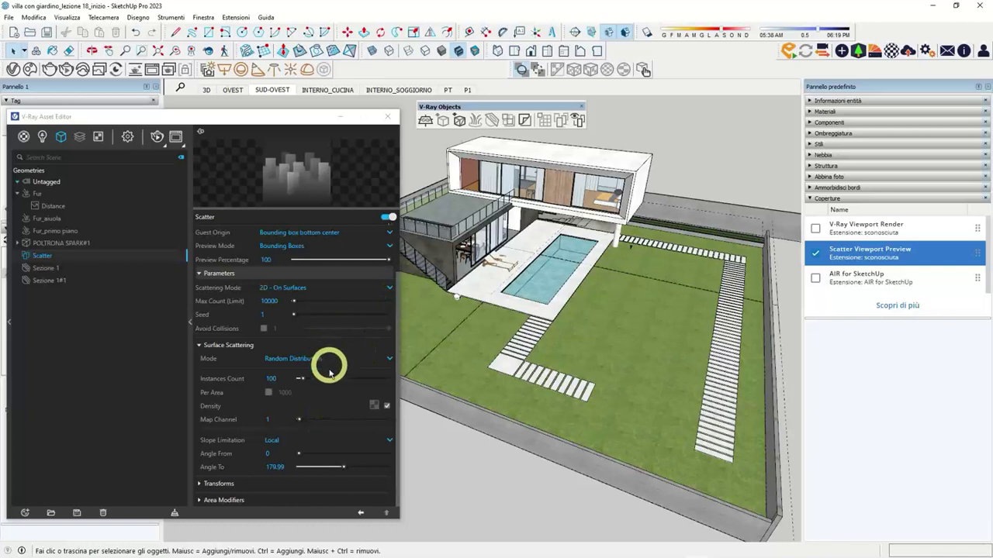
scroll(334, 374, up, 2)
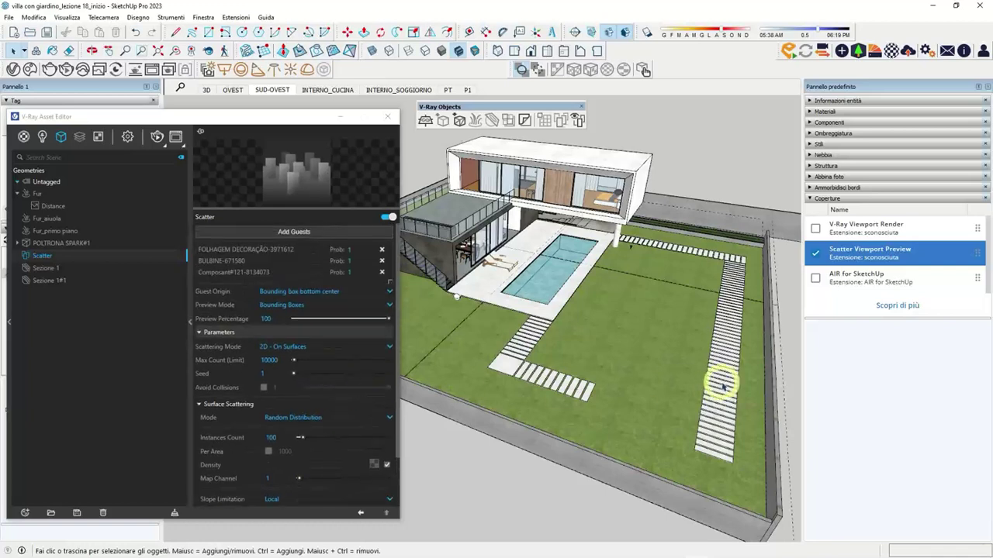
Step: Render the villa with V-Ray and enlarge the Frame Buffer to inspect the scattered grass
click(152, 133)
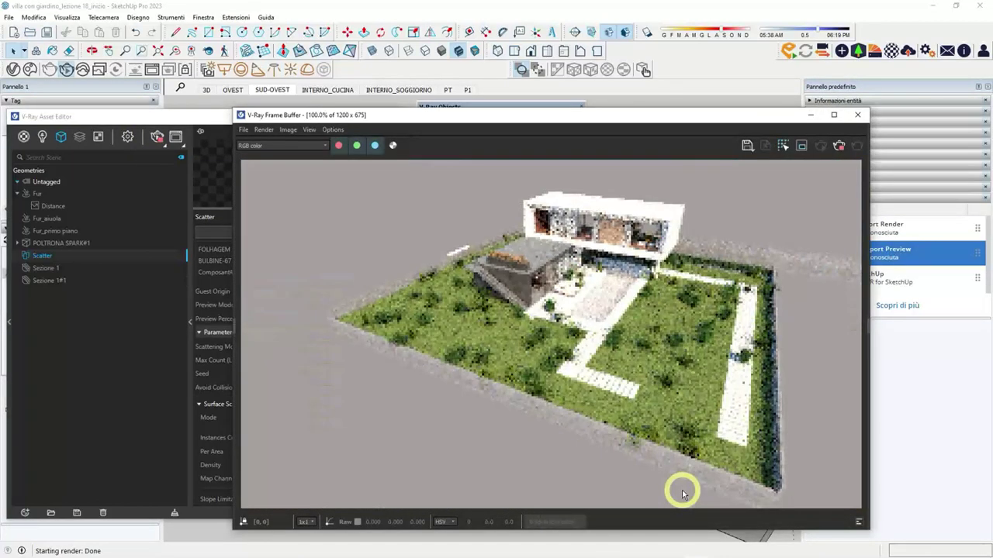
mouse_move(528, 115)
mouse_down()
mouse_move(722, 96)
mouse_move(877, 122)
mouse_move(709, 110)
mouse_up()
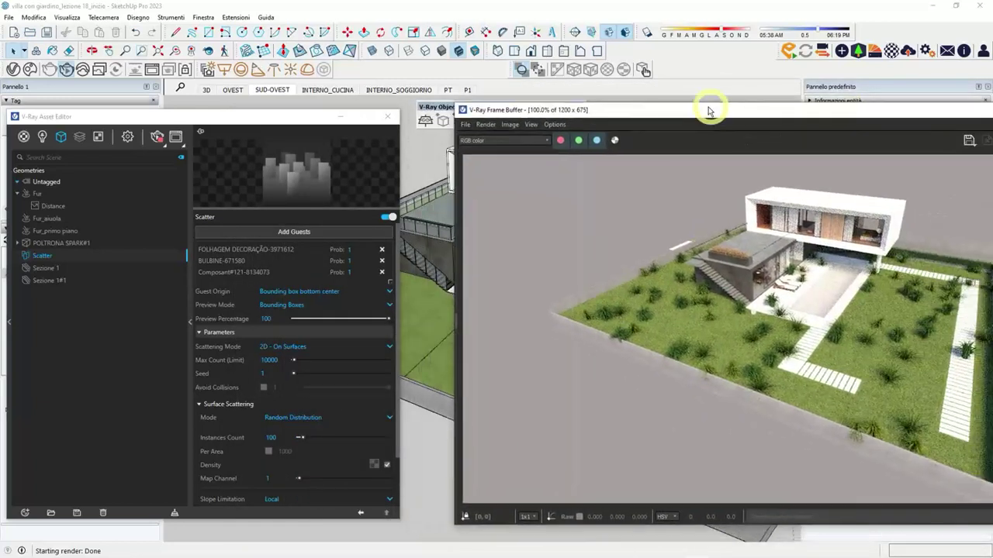
scroll(676, 243, down, 1)
scroll(785, 333, up, 1)
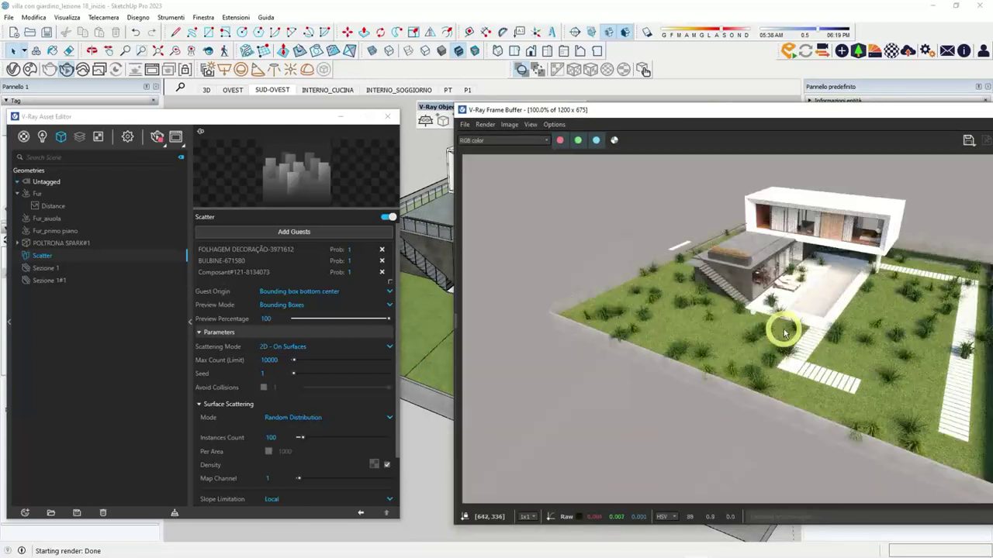
mouse_move(793, 110)
mouse_down()
mouse_move(713, 106)
mouse_move(525, 62)
mouse_up()
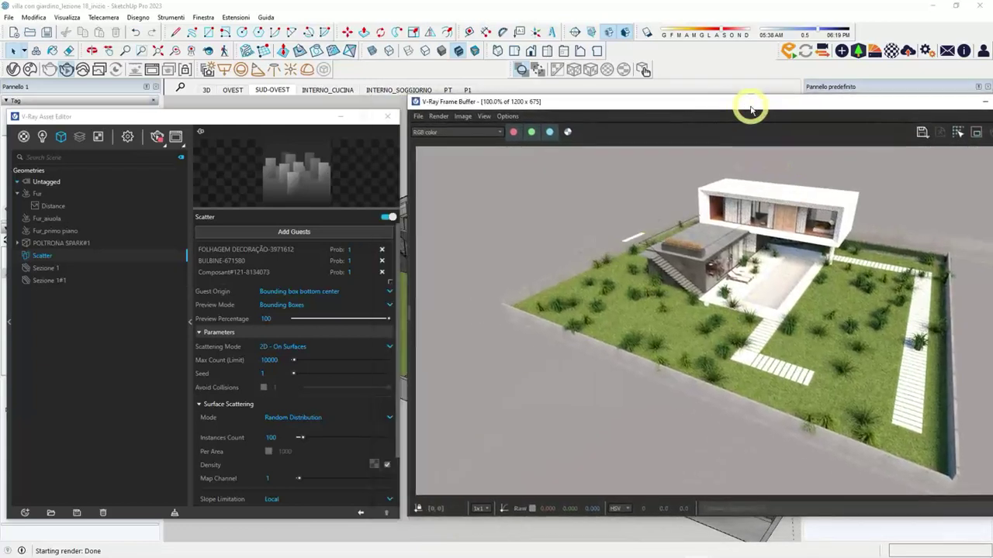
double_click(525, 62)
scroll(569, 295, up, 1)
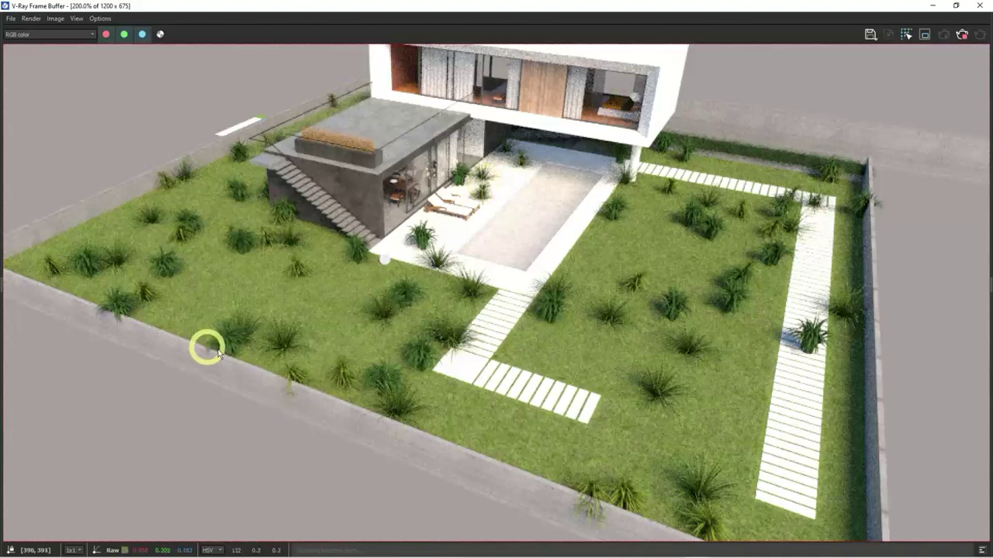
drag(300, 5, 826, 89)
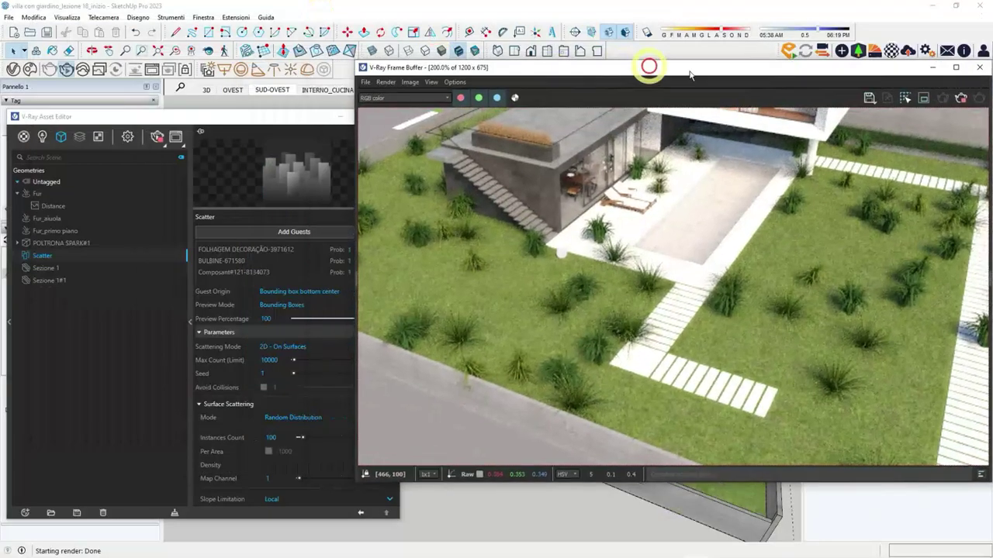
scroll(734, 275, down, 1)
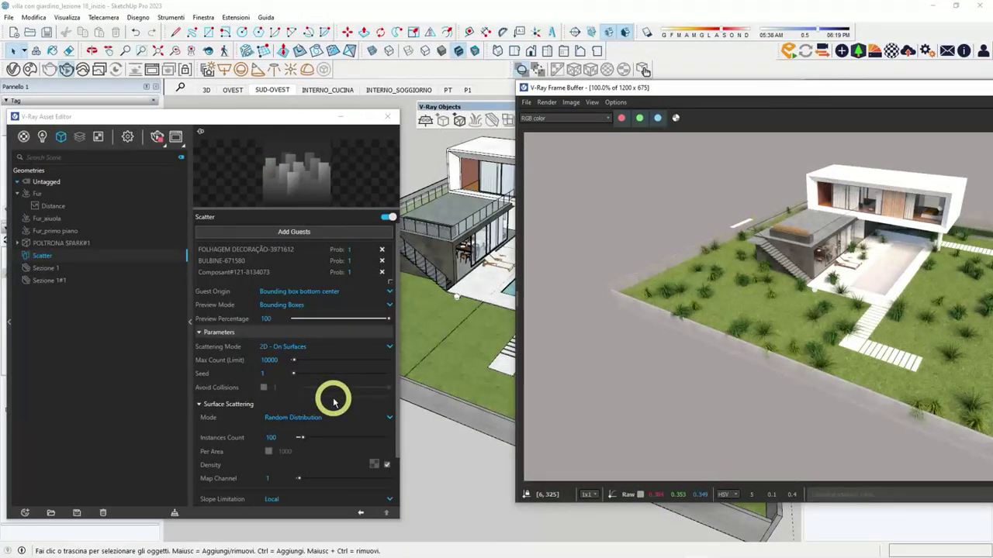
Step: Drive the scatter Density with a V-Ray Distance texture
click(374, 466)
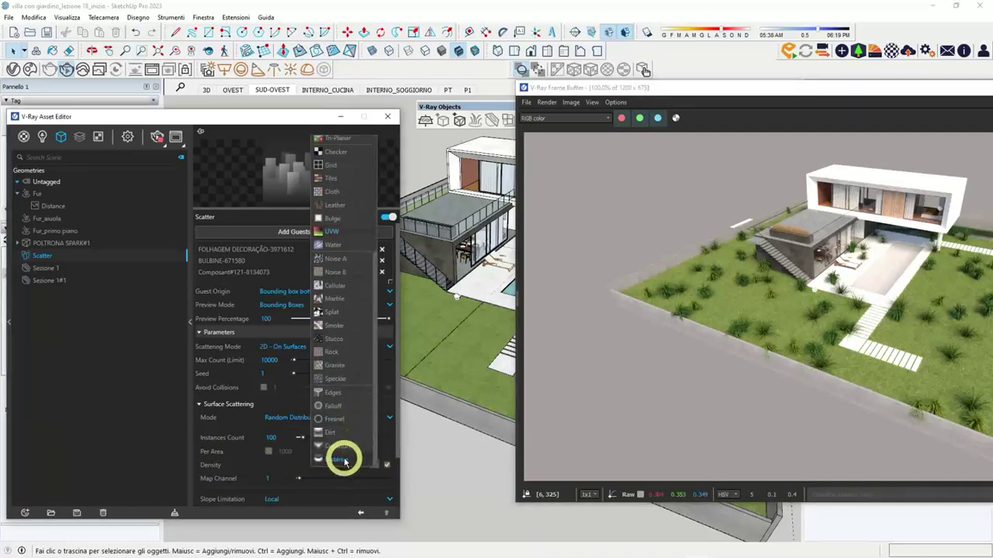
click(343, 461)
click(506, 355)
drag(581, 88, 675, 89)
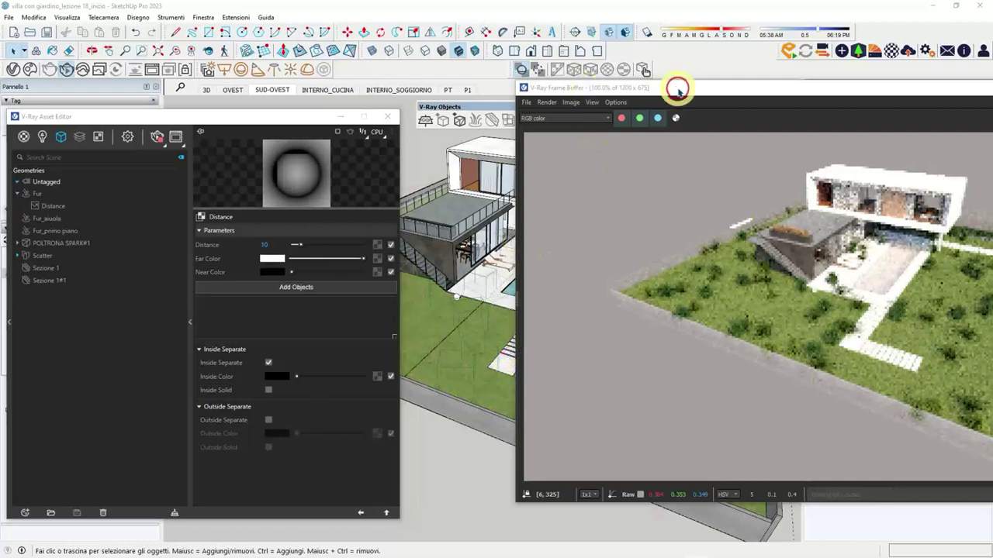
click(305, 349)
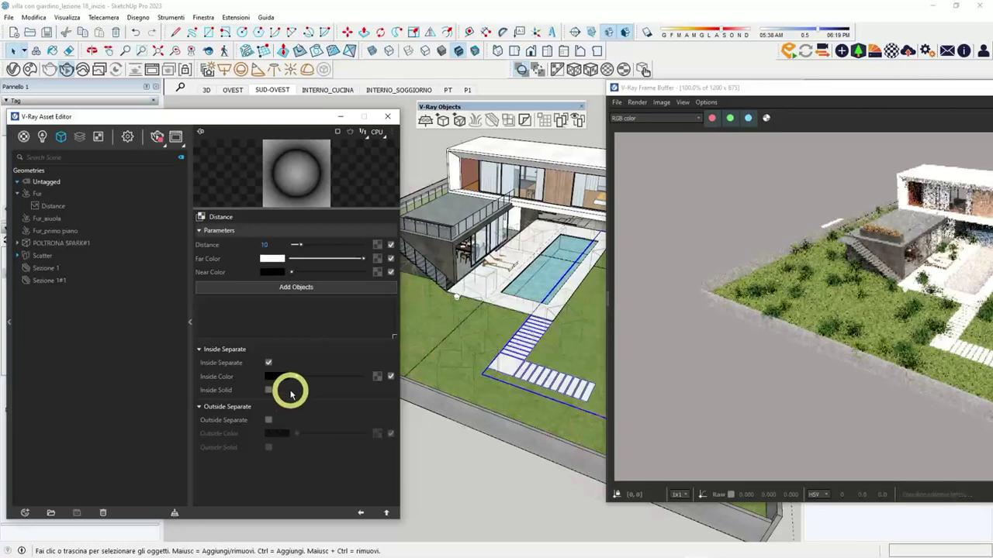
Step: Add the pool, pool deck and boundary wall groups as distance objects with Inside Solid on
click(496, 272)
click(268, 391)
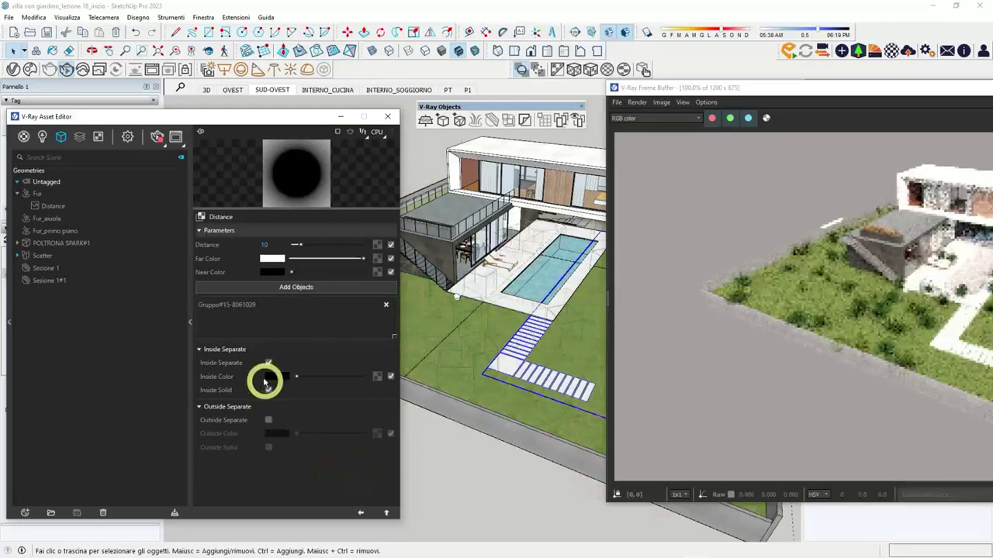
click(503, 273)
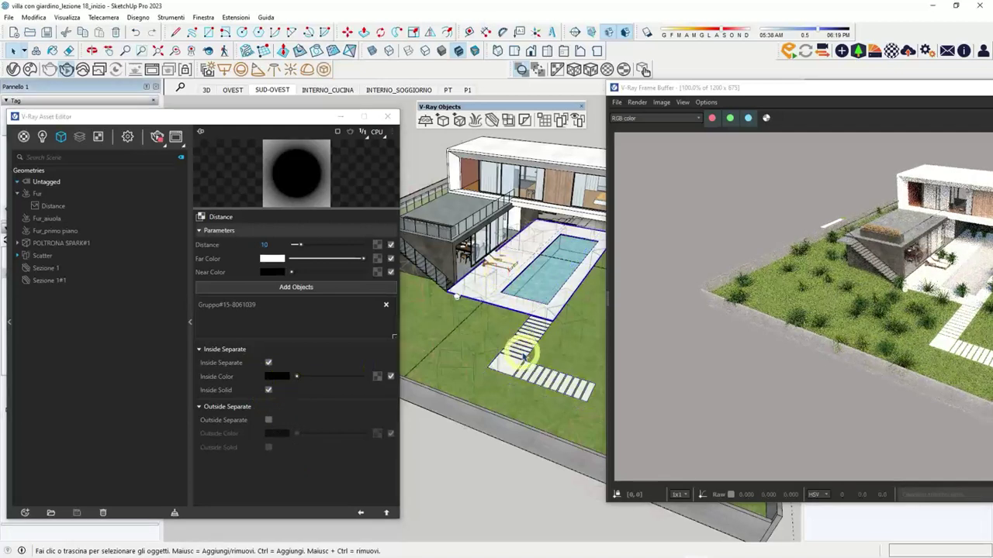
click(297, 287)
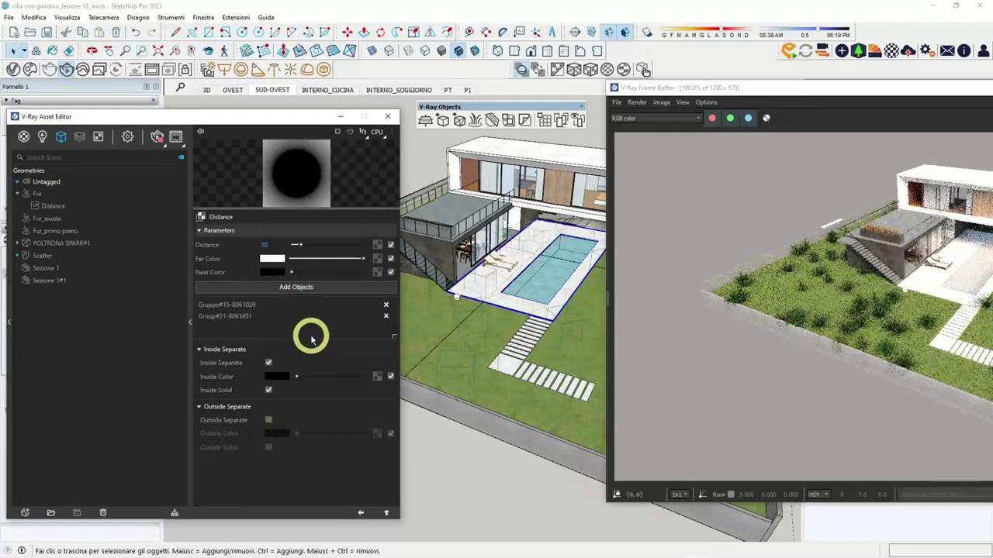
click(461, 420)
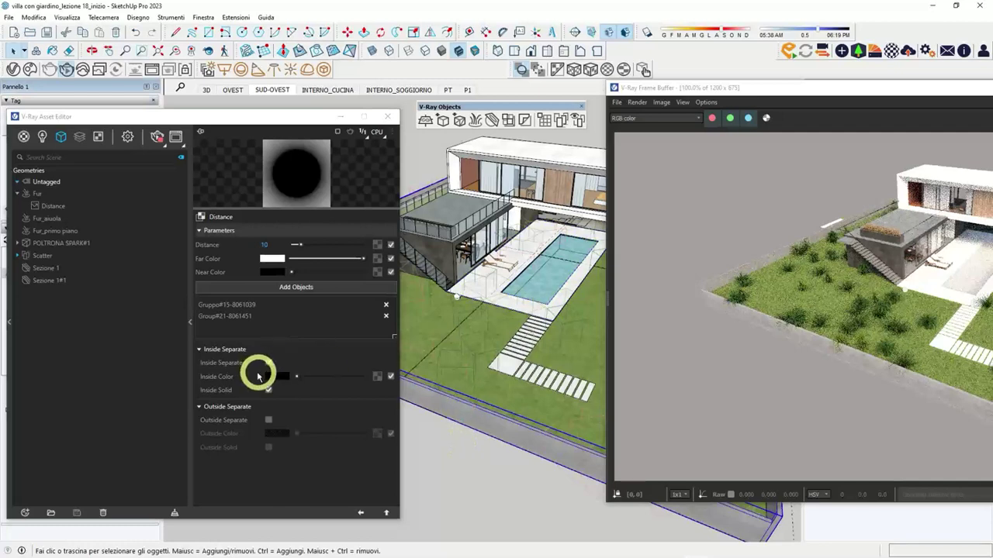
click(288, 287)
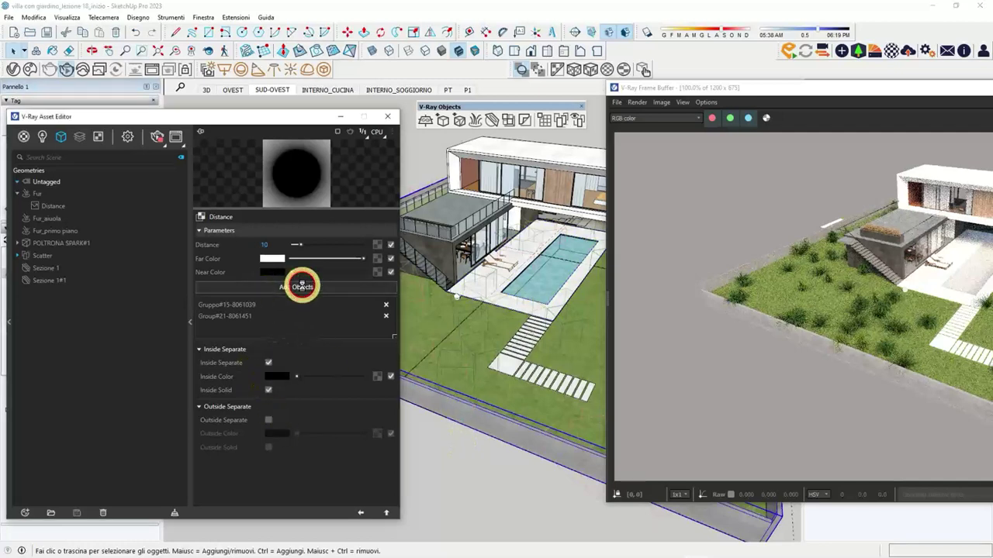
click(547, 351)
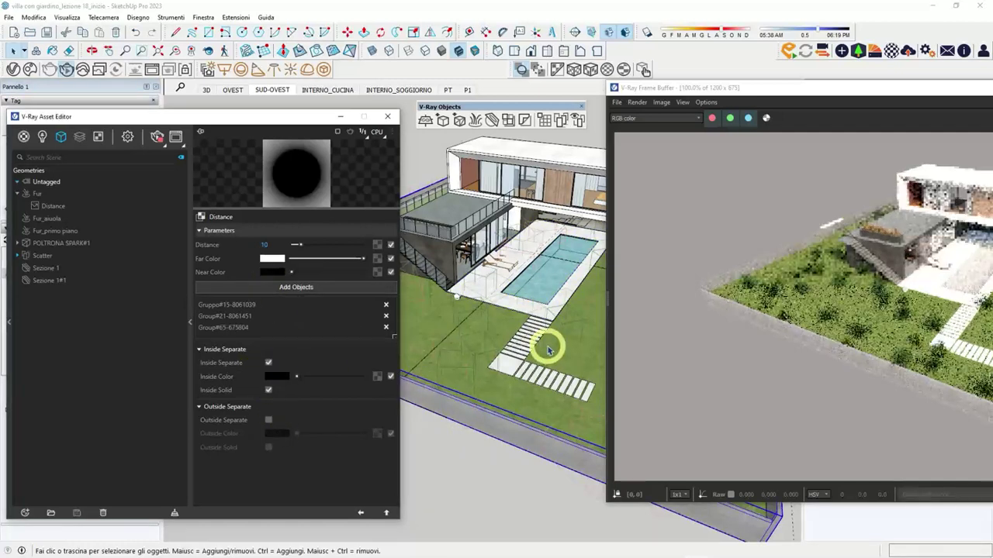
drag(795, 88, 417, 85)
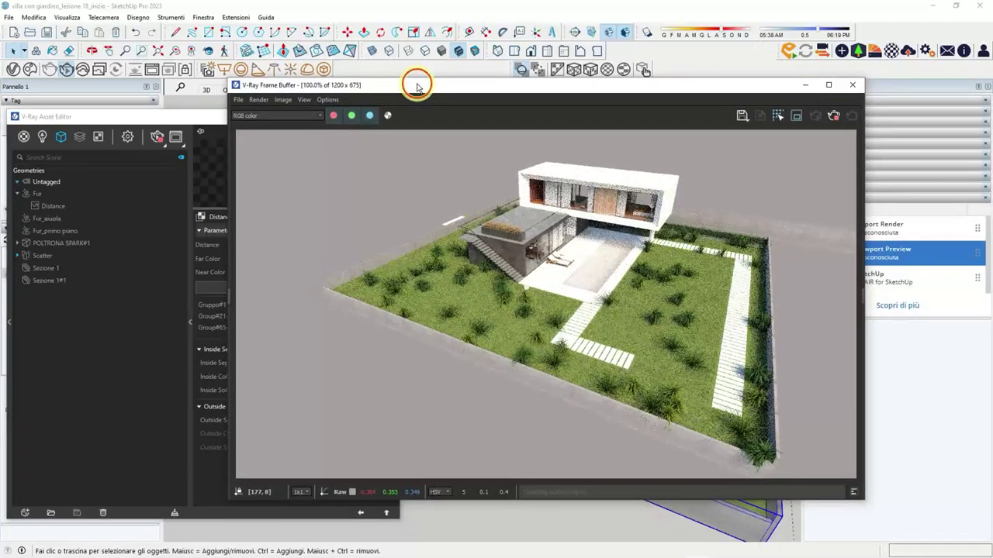
Step: Maximize the render window, then restore it back into view beside the model
double_click(416, 86)
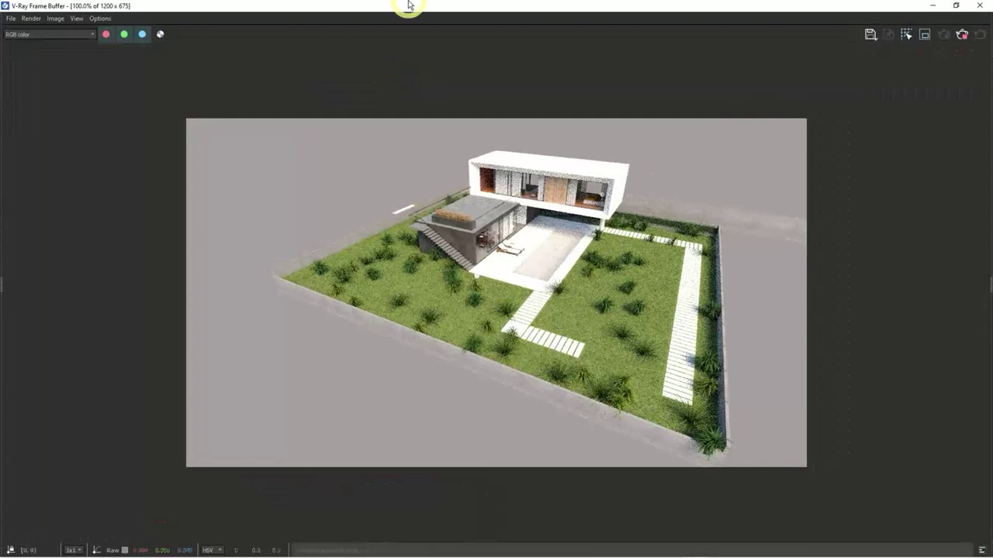
drag(408, 4, 804, 338)
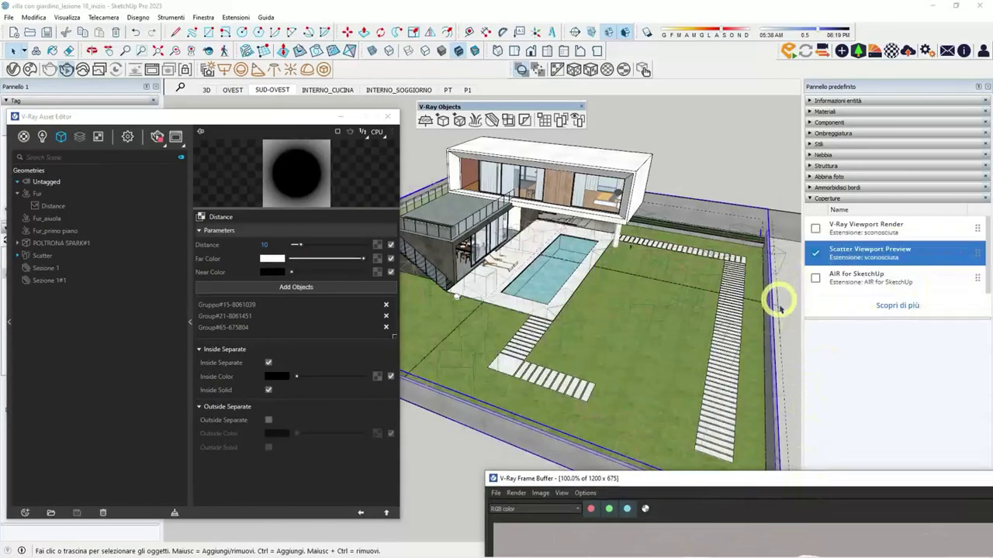
click(767, 314)
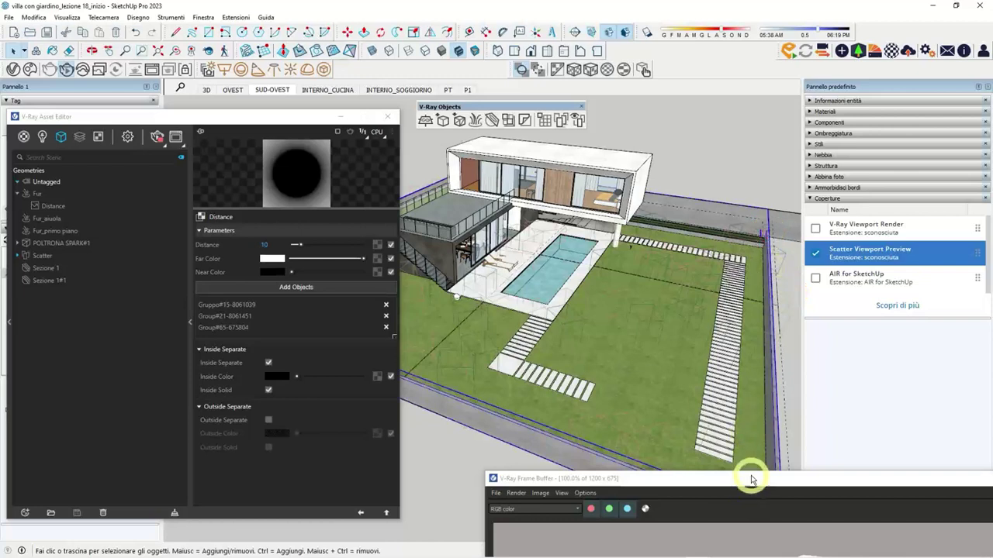
drag(749, 478, 675, 77)
Step: Try Distance 100, turn on Outside Separate, then set Distance back to 10
double_click(271, 245)
key(Return)
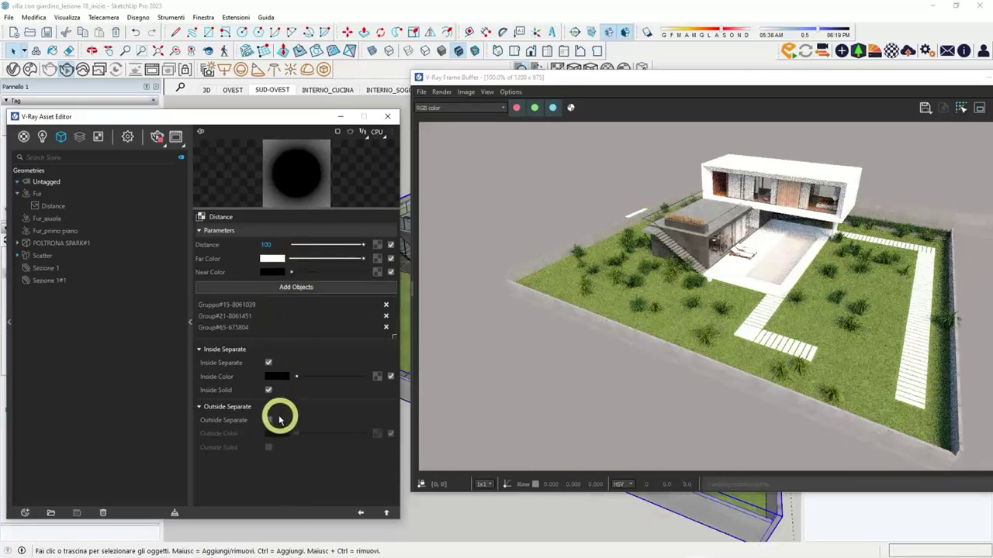
click(269, 420)
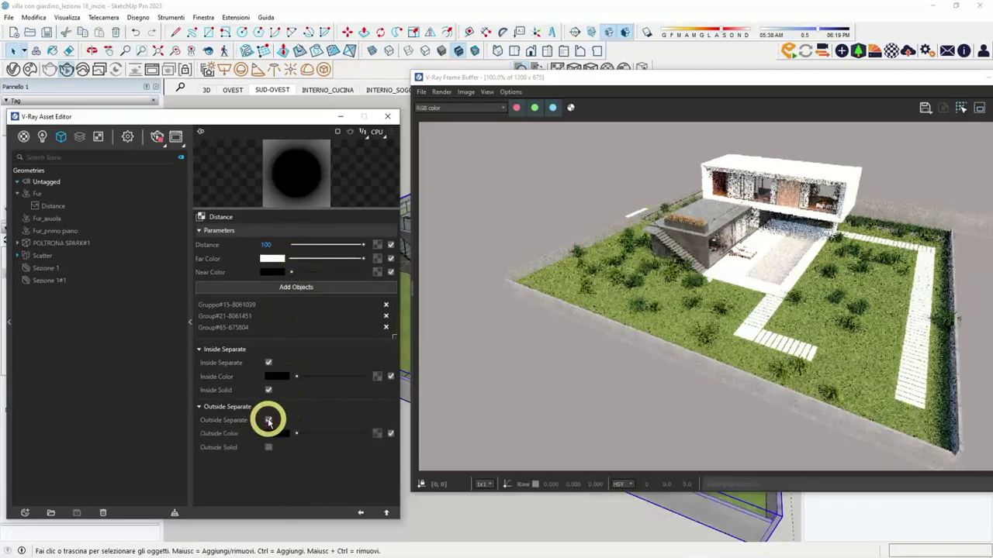
click(278, 243)
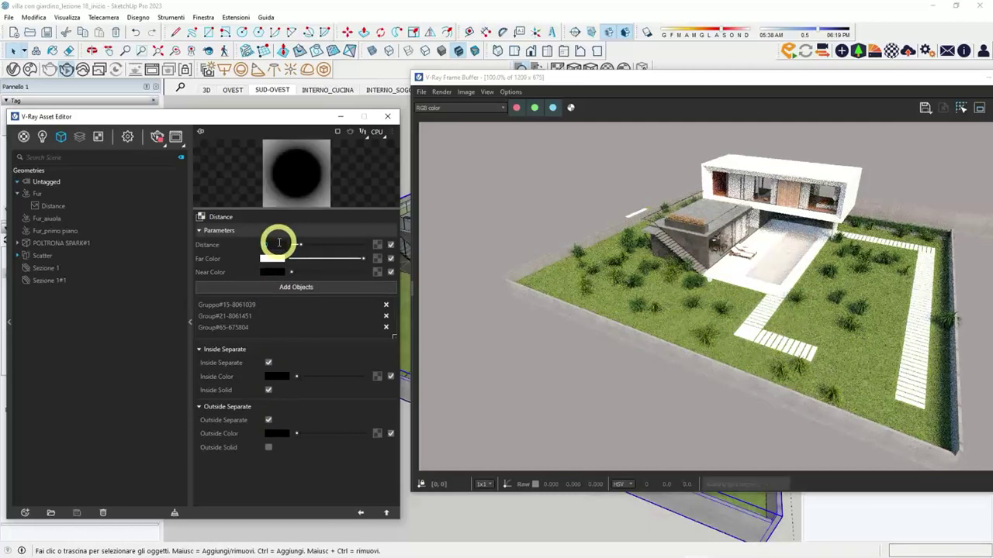
key(Return)
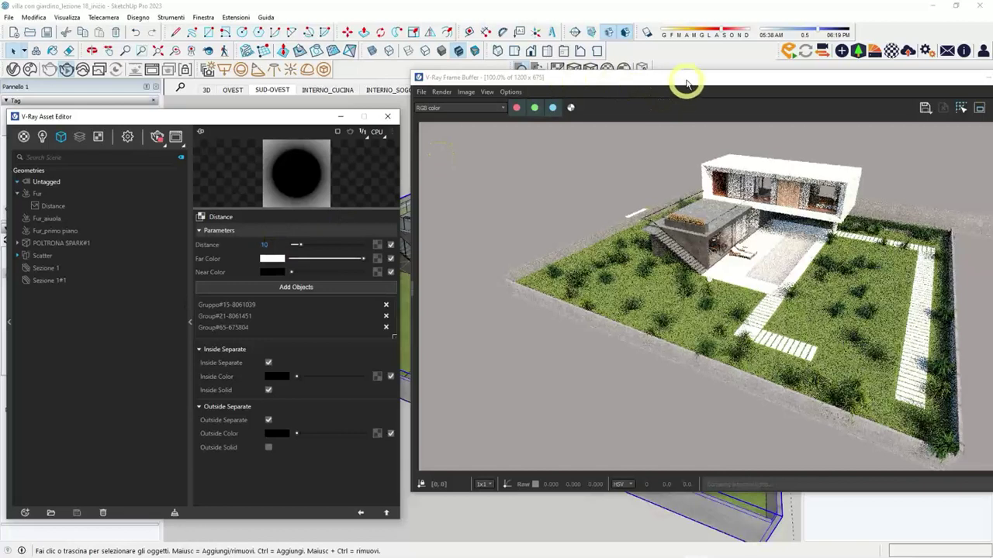
mouse_move(687, 83)
mouse_down()
mouse_move(720, 78)
mouse_move(704, 76)
mouse_up()
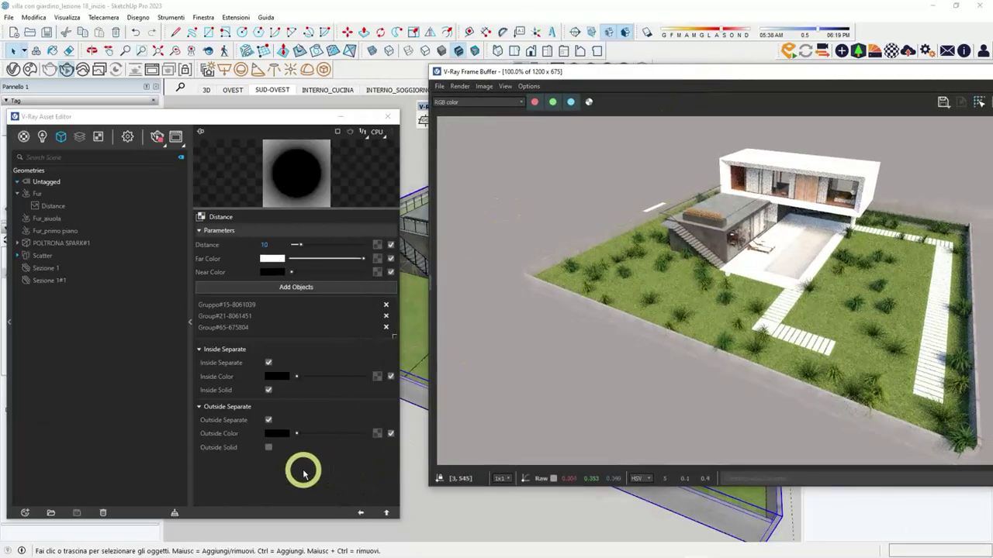
Step: Raise the scatter Seed to 4 and render from the eye-level garden camera
click(386, 513)
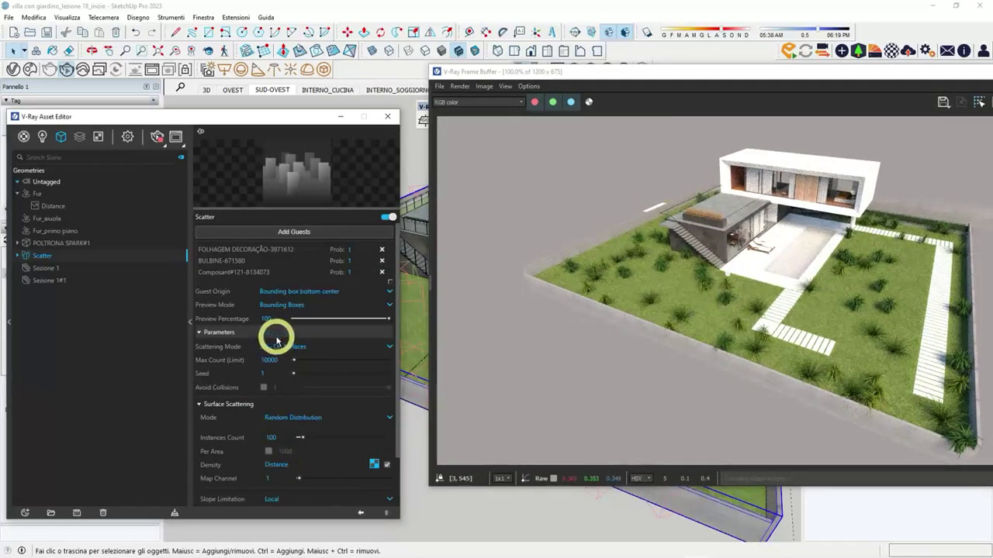
click(387, 515)
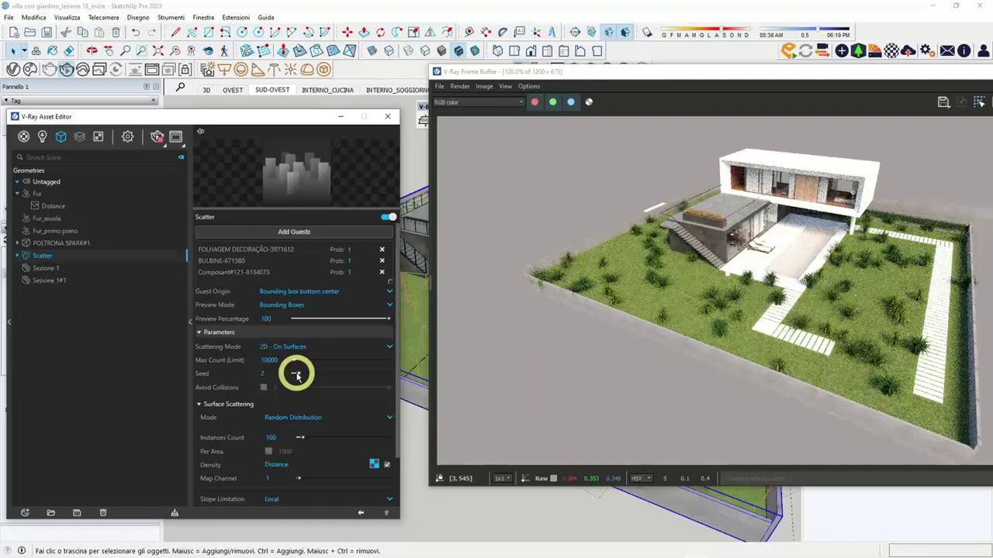
click(306, 374)
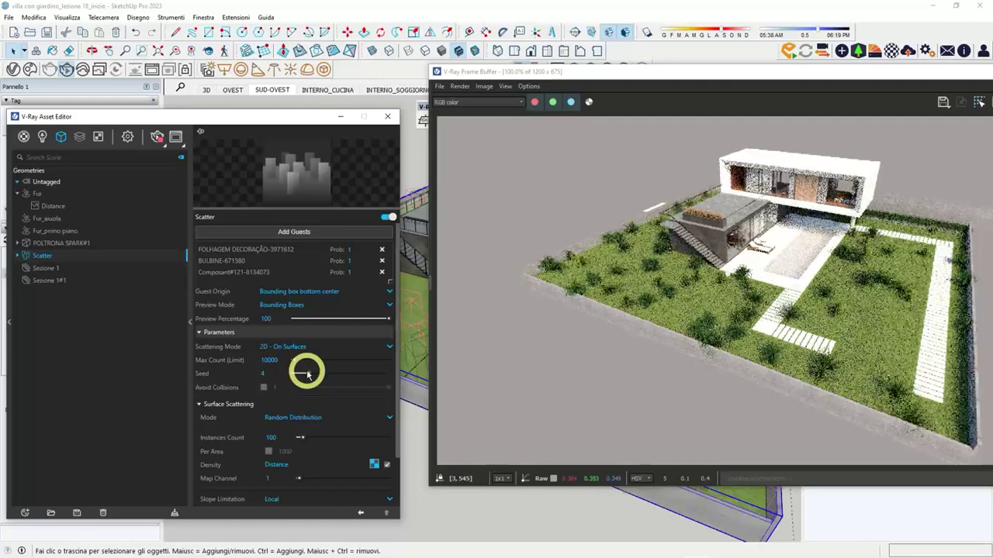
click(274, 89)
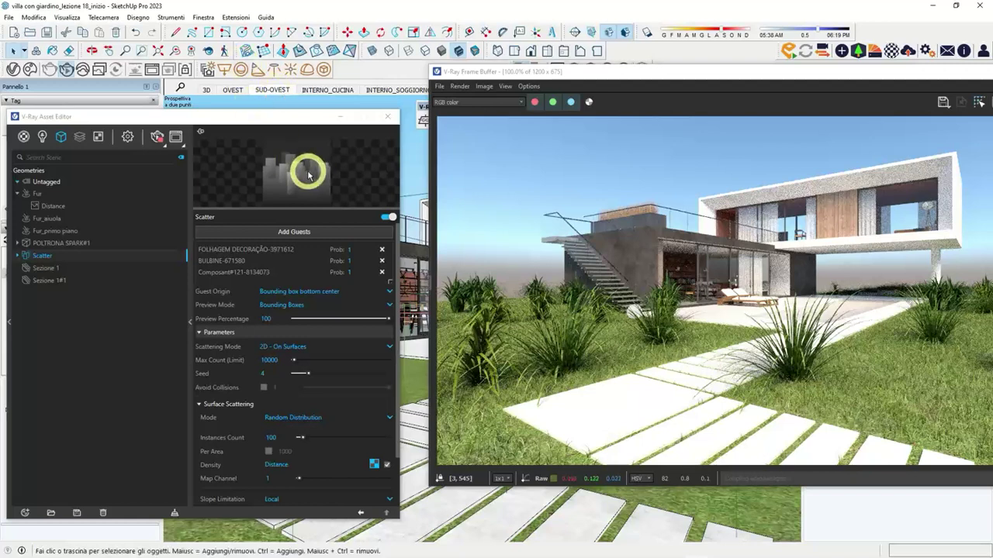
click(157, 138)
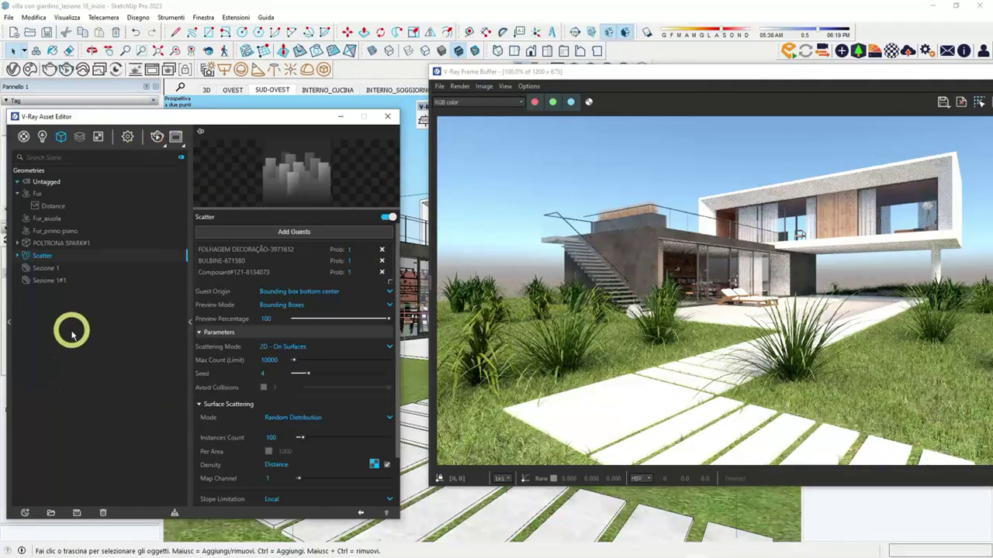
Step: Delete the Scatter asset from the V-Ray Asset Editor and confirm the deletion
right_click(46, 258)
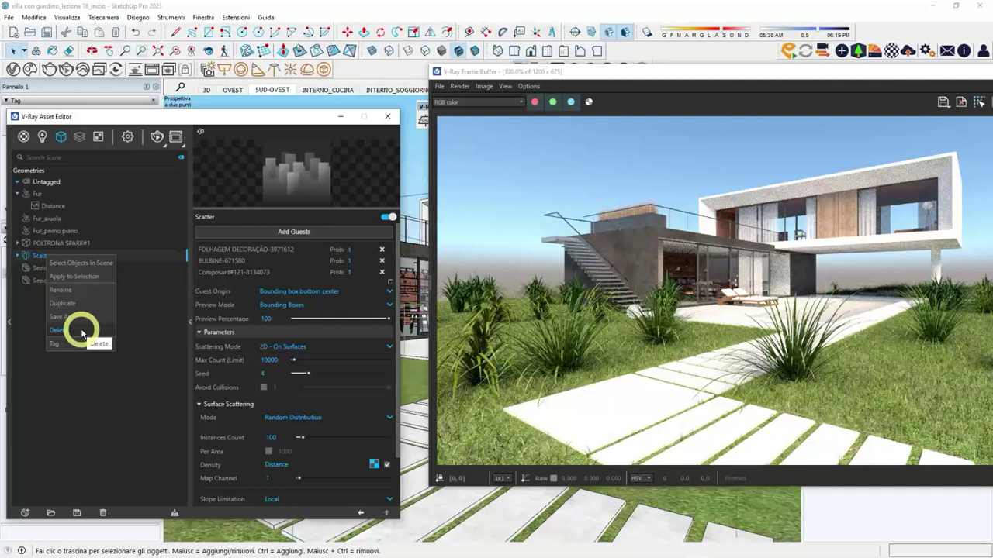
click(82, 333)
click(522, 286)
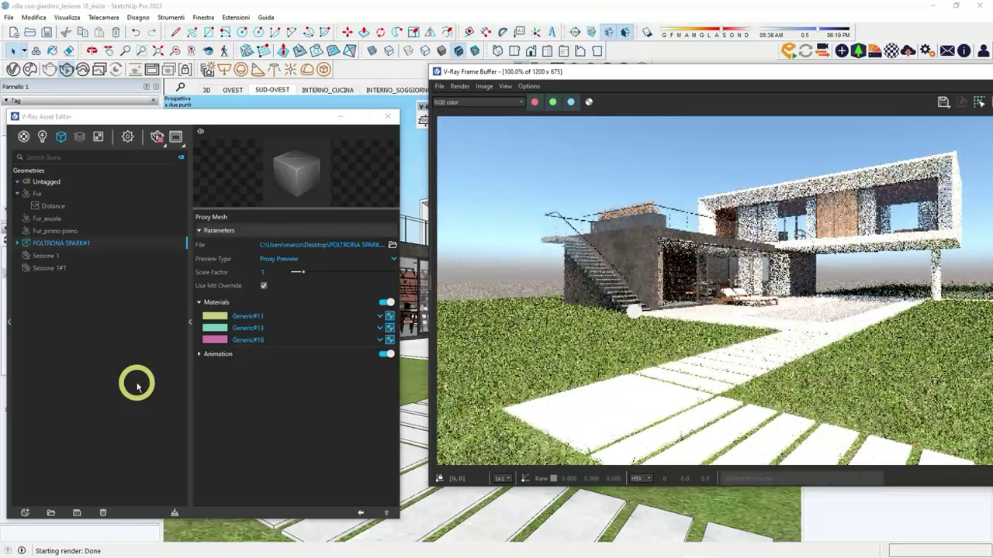
Step: Collapse the Asset Editor's settings pane and move the Frame Buffer down and right
click(157, 137)
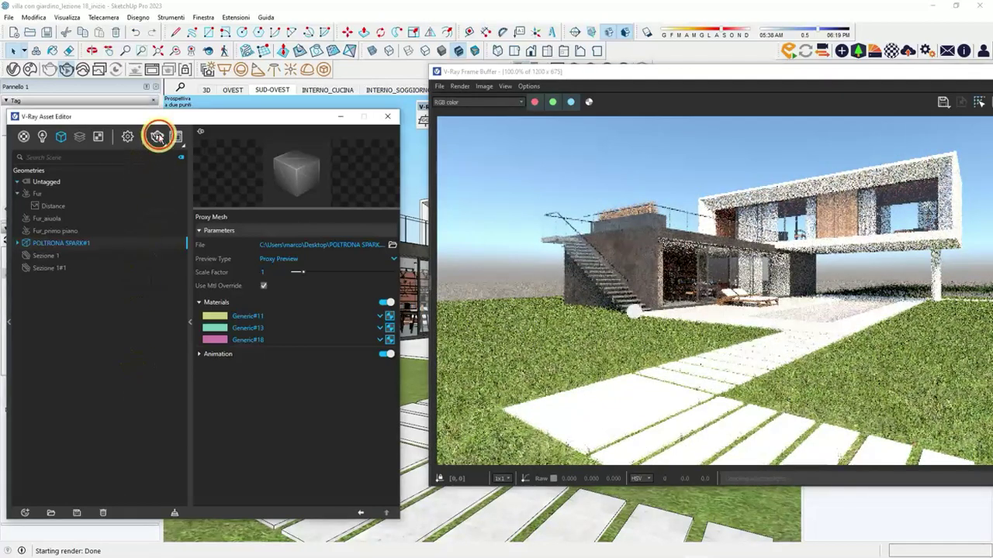
click(186, 321)
mouse_move(345, 415)
middle_down()
mouse_move(339, 464)
mouse_move(377, 257)
middle_up()
drag(563, 75, 700, 238)
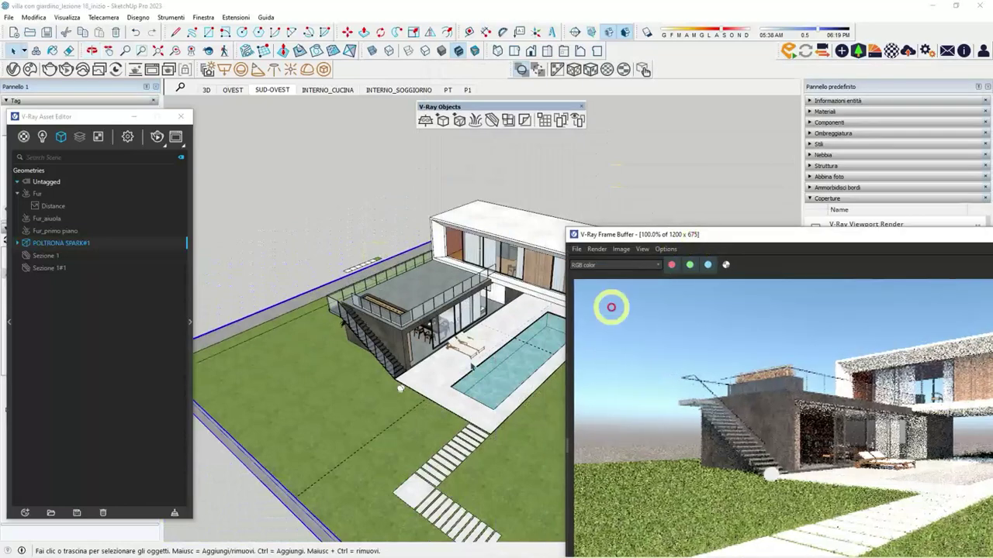
Step: Orbit and zoom in on the side lawn strip with its boundary spline along the wall
scroll(538, 381, up, 3)
scroll(392, 366, up, 3)
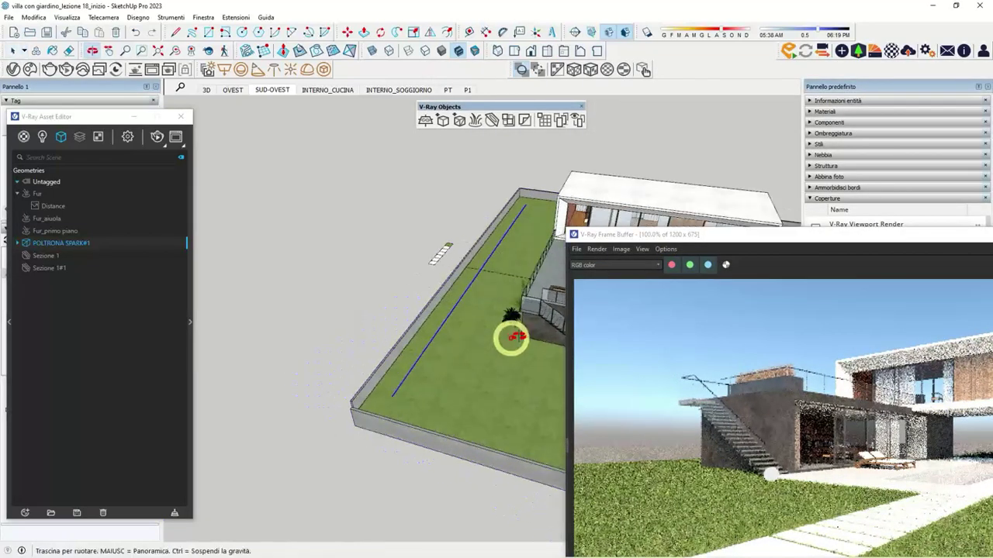
middle_drag(392, 366, 454, 349)
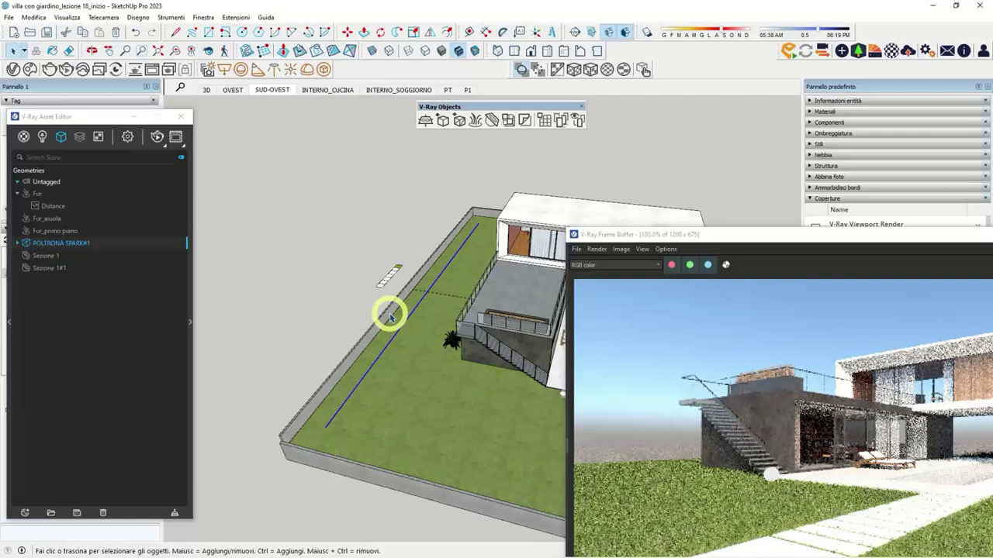
scroll(377, 370, up, 2)
mouse_move(362, 350)
middle_down()
mouse_move(466, 330)
mouse_move(505, 264)
mouse_move(442, 284)
middle_up()
scroll(344, 303, down, 3)
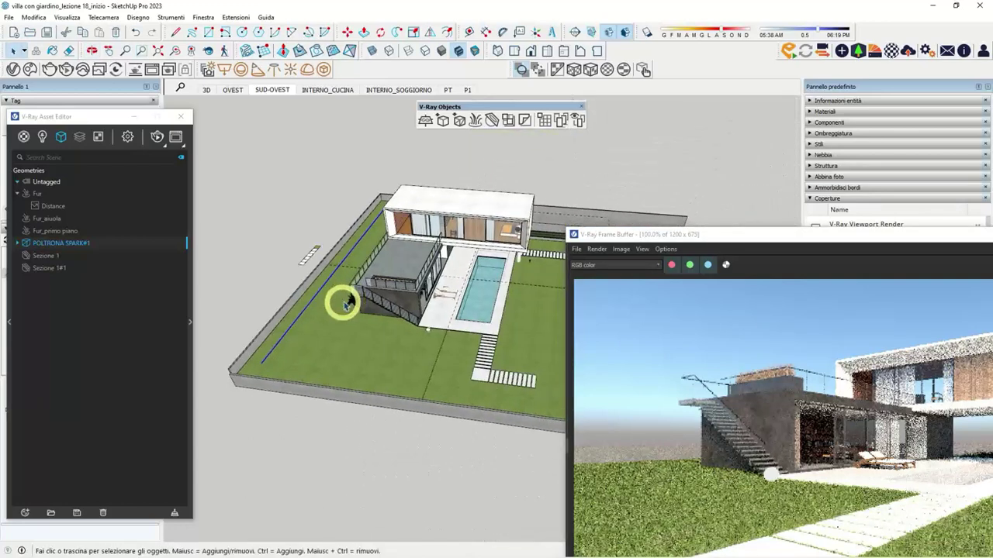
scroll(373, 264, up, 3)
mouse_move(443, 286)
middle_down()
mouse_move(505, 289)
mouse_move(328, 295)
mouse_move(429, 280)
mouse_move(454, 324)
middle_up()
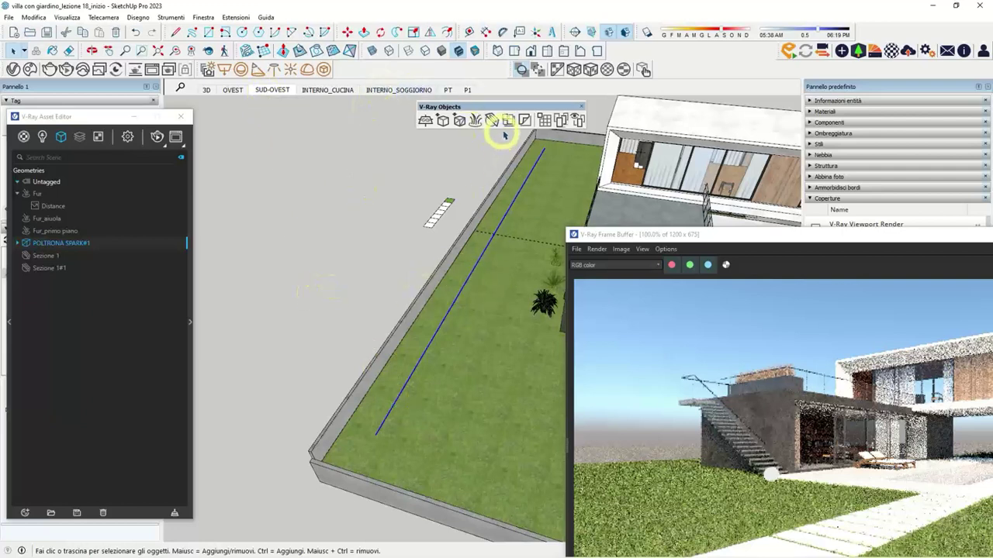
Step: Create a new V-Ray Scatter and open its settings in the Asset Editor
click(559, 121)
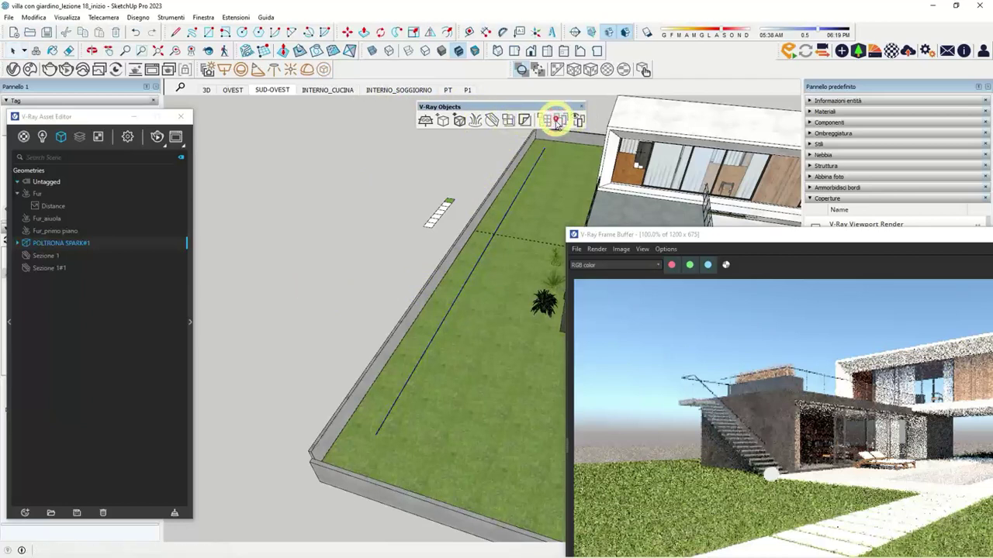
click(13, 51)
click(41, 256)
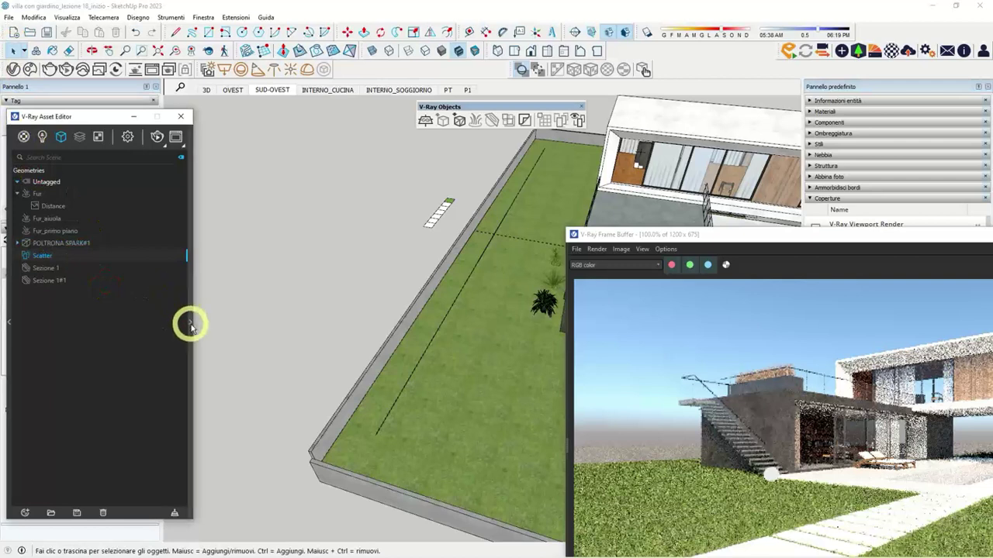
click(189, 321)
middle_drag(414, 349, 669, 339)
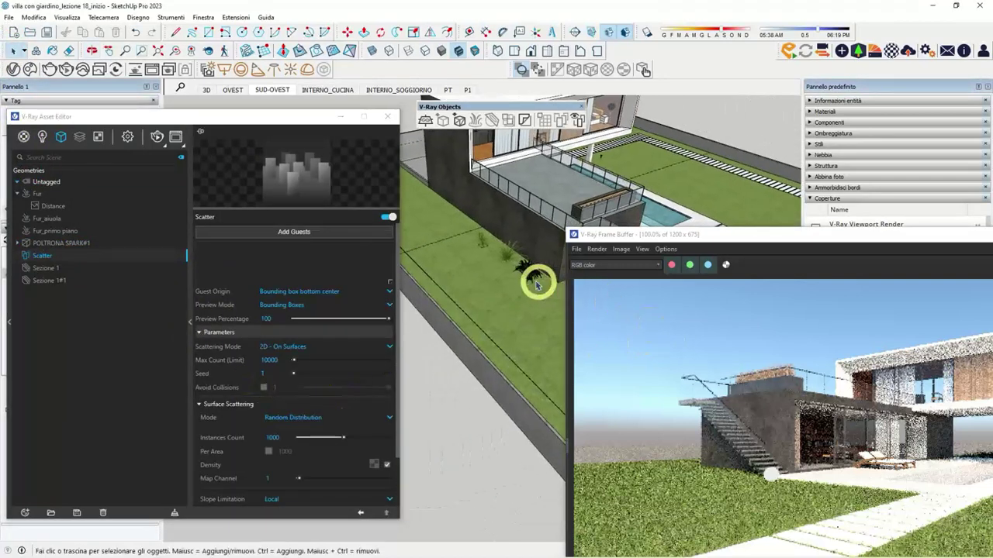
Step: Add three plants from the model, including the foliage and BULBINE plants, as Scatter guests
click(529, 270)
click(295, 231)
click(294, 231)
click(292, 232)
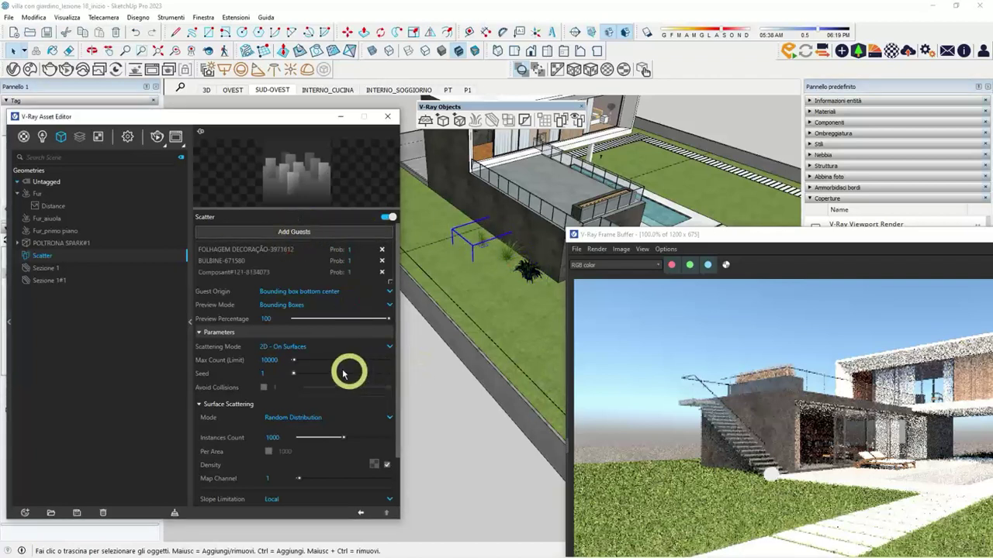
Step: Set Scattering Mode to 1D - On Splines and return to the SUD-OVEST scene
click(277, 347)
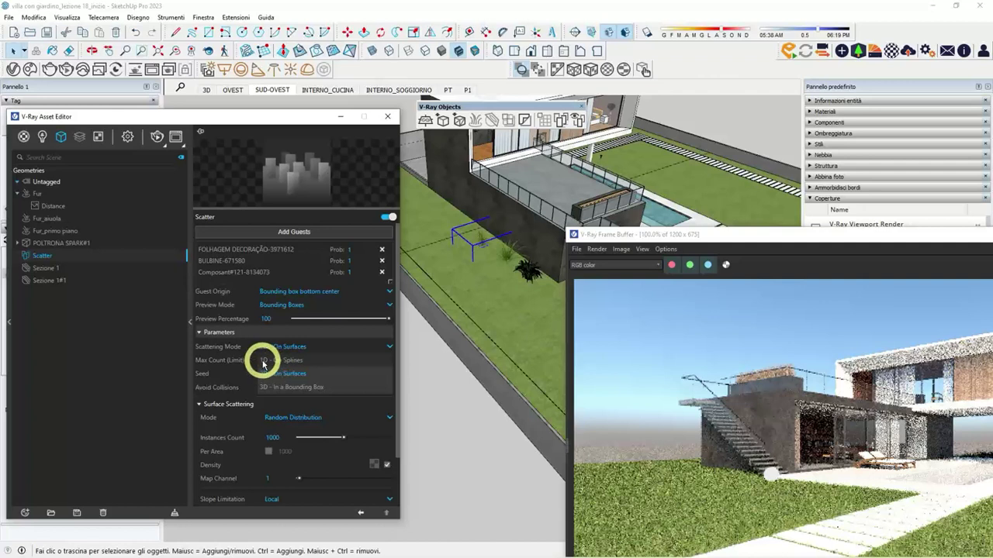
click(292, 362)
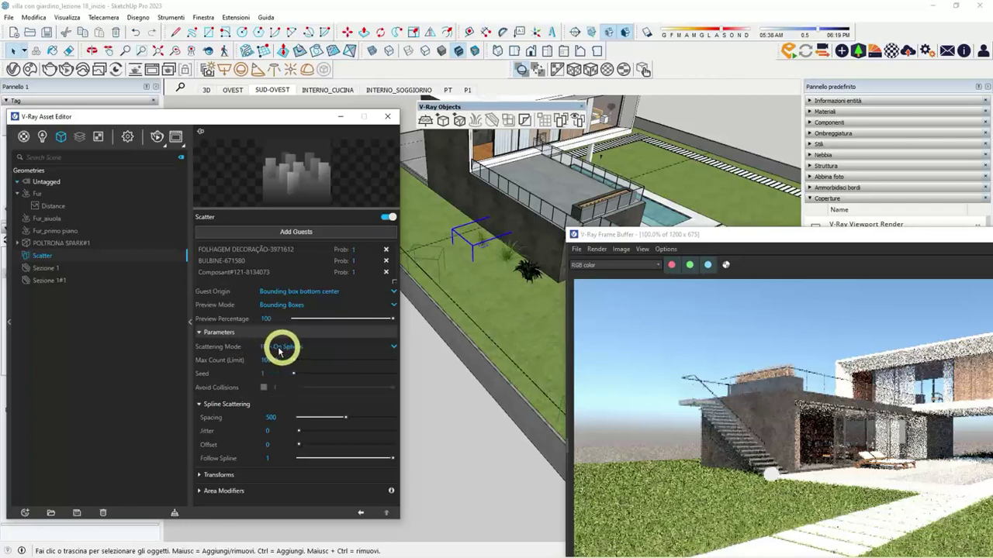
click(280, 94)
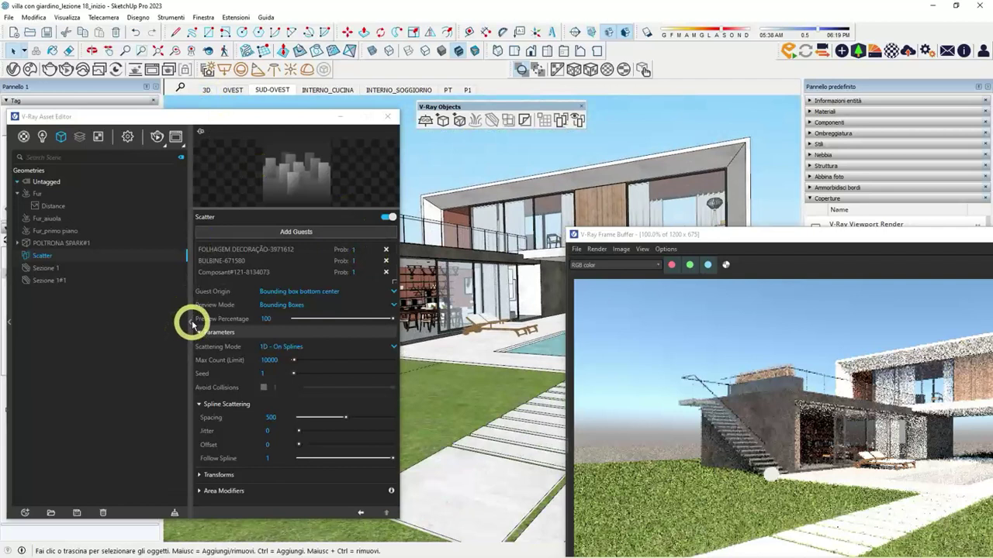
Step: Keep the max count at 10000 and change Spline Scattering spacing from 500 to 50
mouse_move(446, 302)
middle_down()
mouse_move(715, 365)
mouse_move(491, 343)
mouse_move(604, 301)
middle_up()
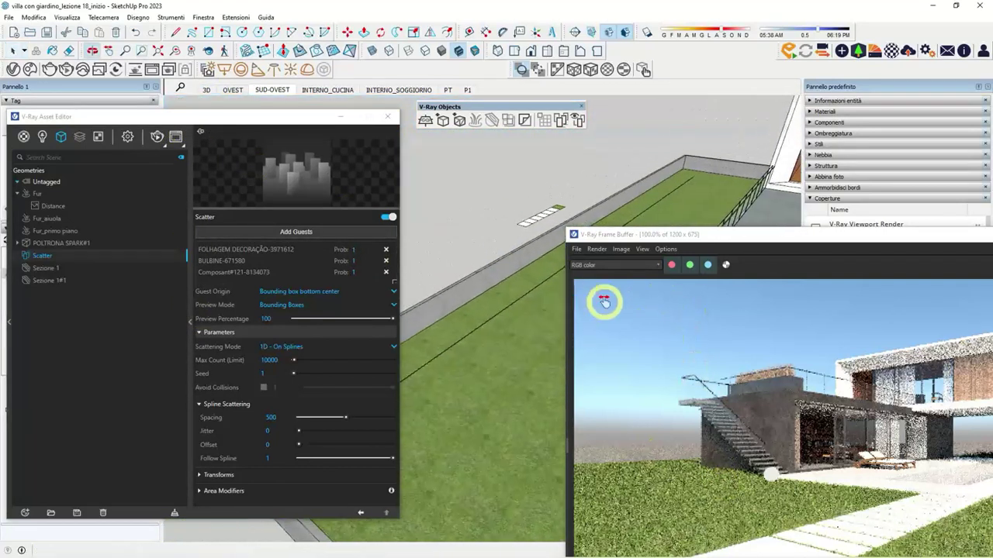
drag(598, 233, 556, 431)
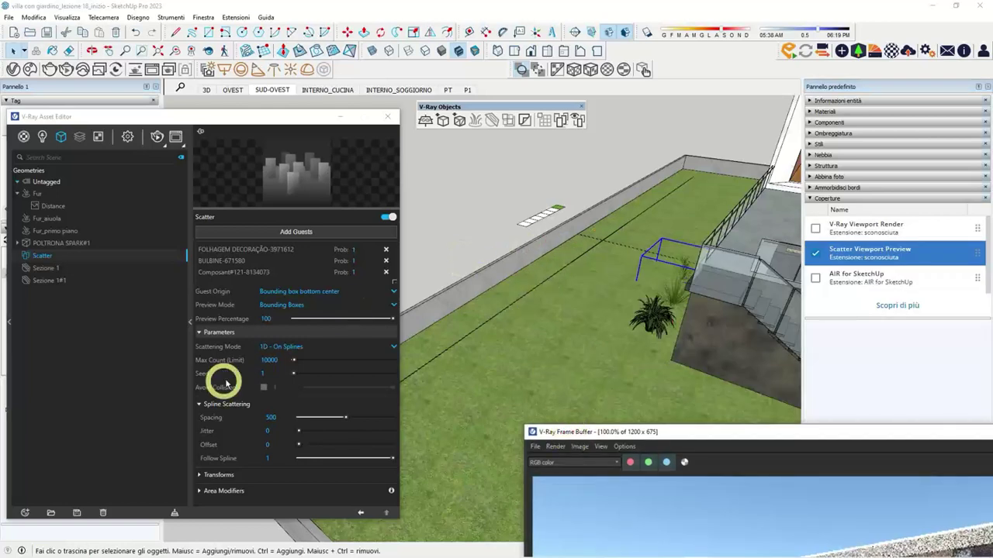
click(269, 361)
key(Return)
click(284, 362)
click(283, 412)
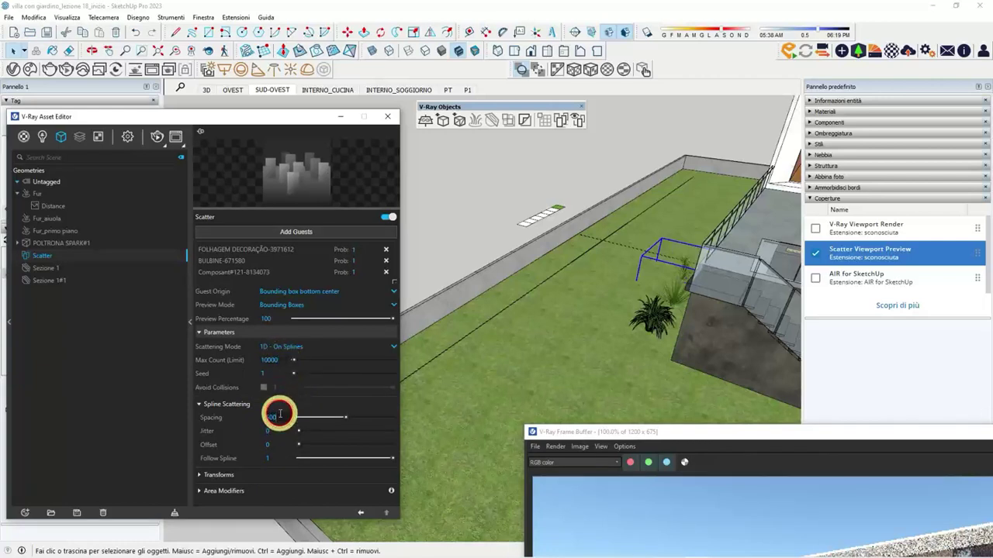
text(50)
click(295, 459)
click(273, 415)
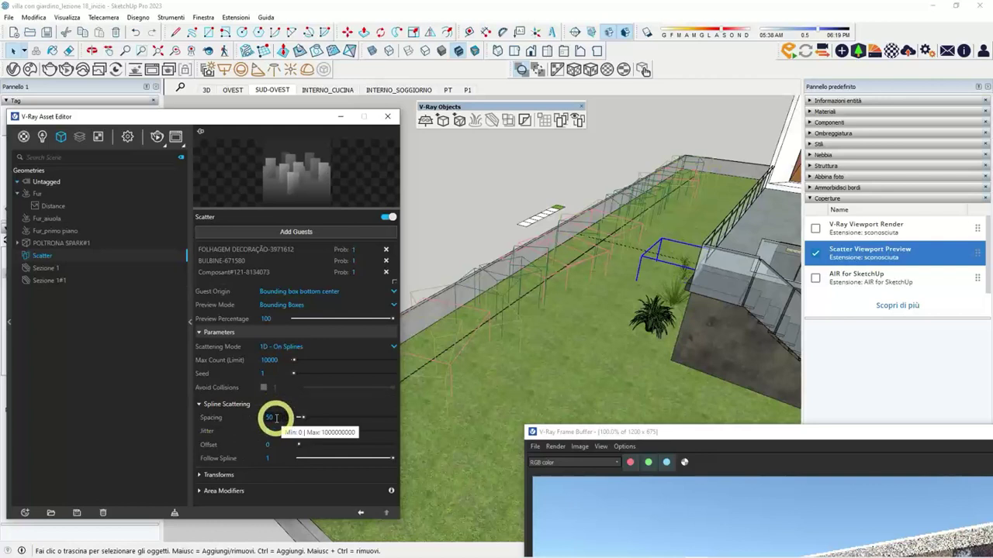
Step: Orbit around the fenced wall to inspect the preview boxes lining the lawn edge
scroll(496, 347, up, 3)
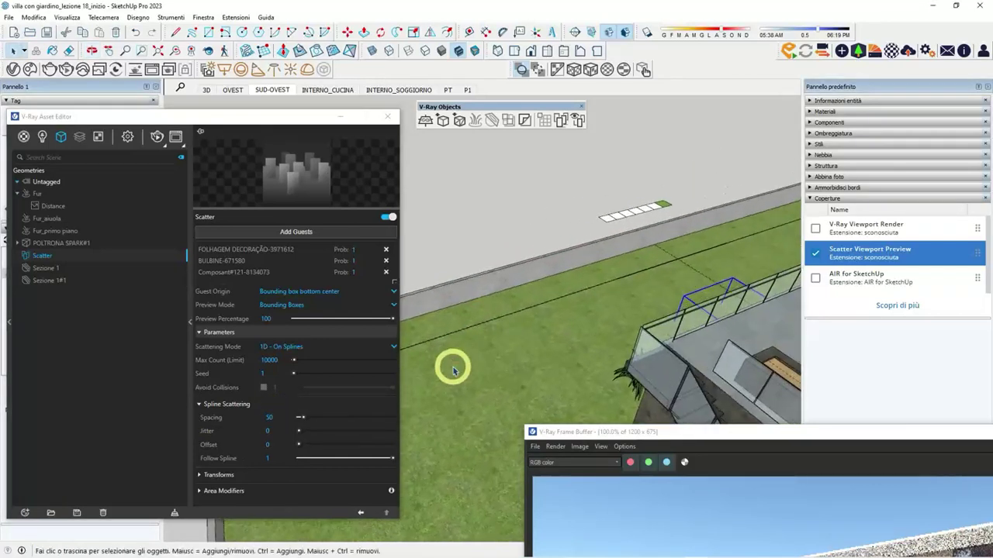
middle_drag(464, 307, 556, 282)
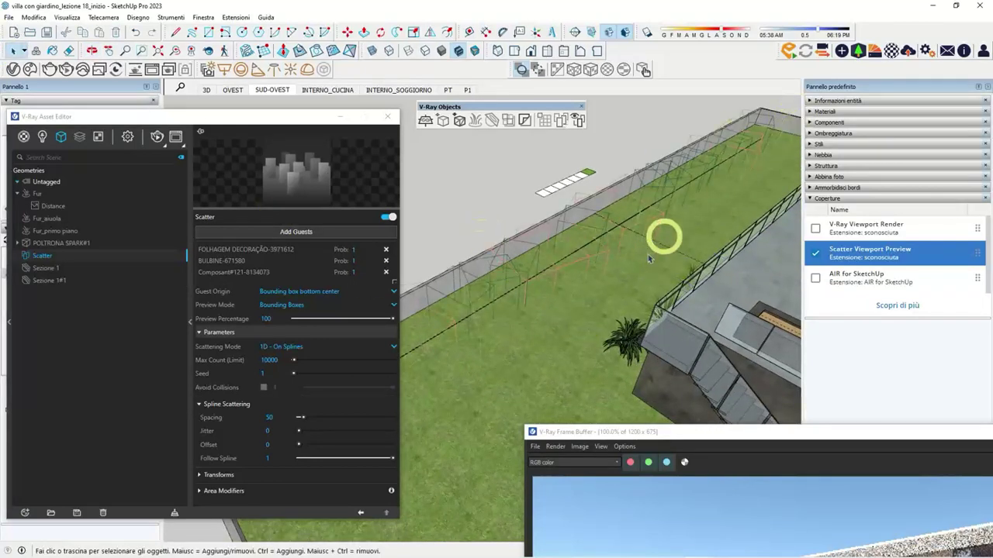
middle_drag(660, 235, 666, 297)
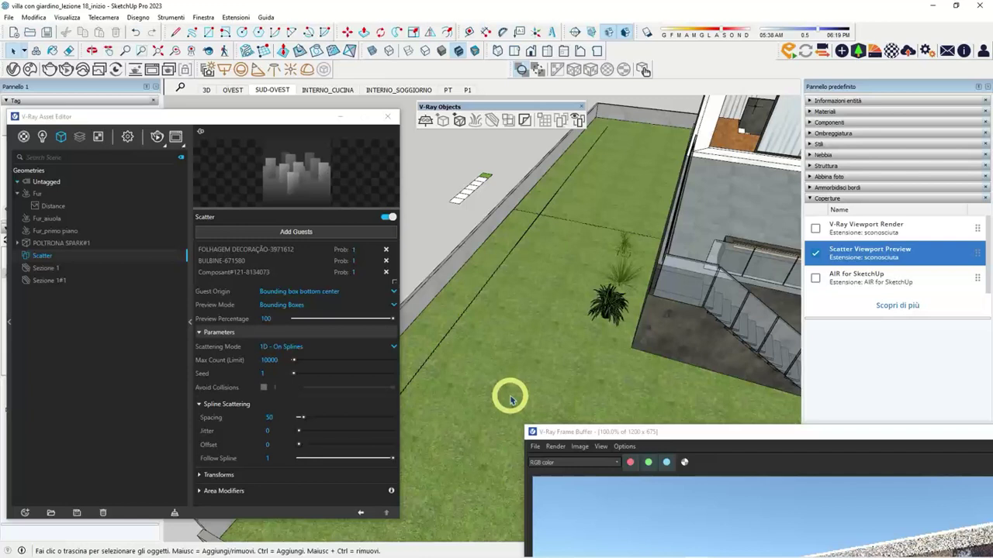
middle_drag(552, 311, 534, 328)
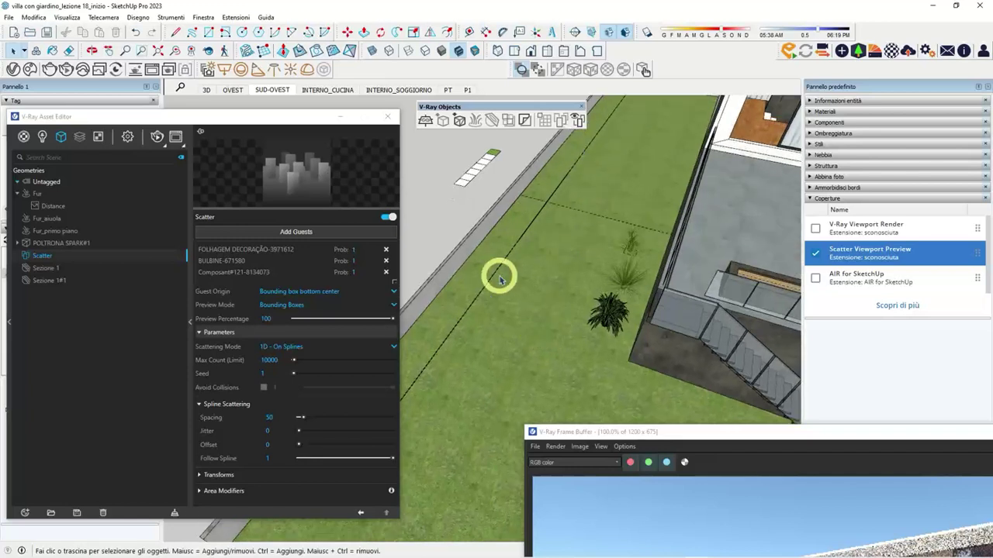
middle_drag(512, 290, 449, 204)
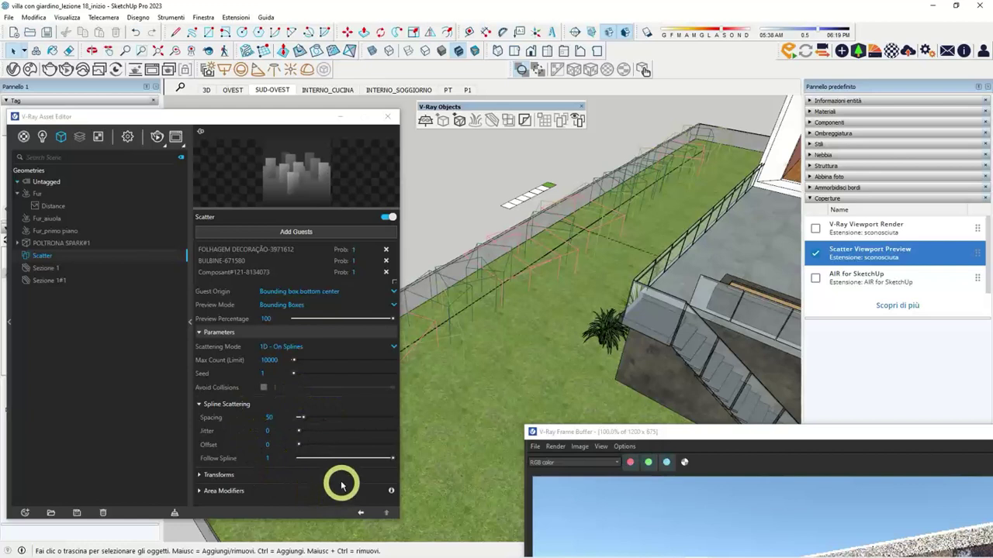
Step: Expand the Scatter's Transforms settings, then restore the SUD-OVEST view and move the Frame Buffer up-right
click(220, 475)
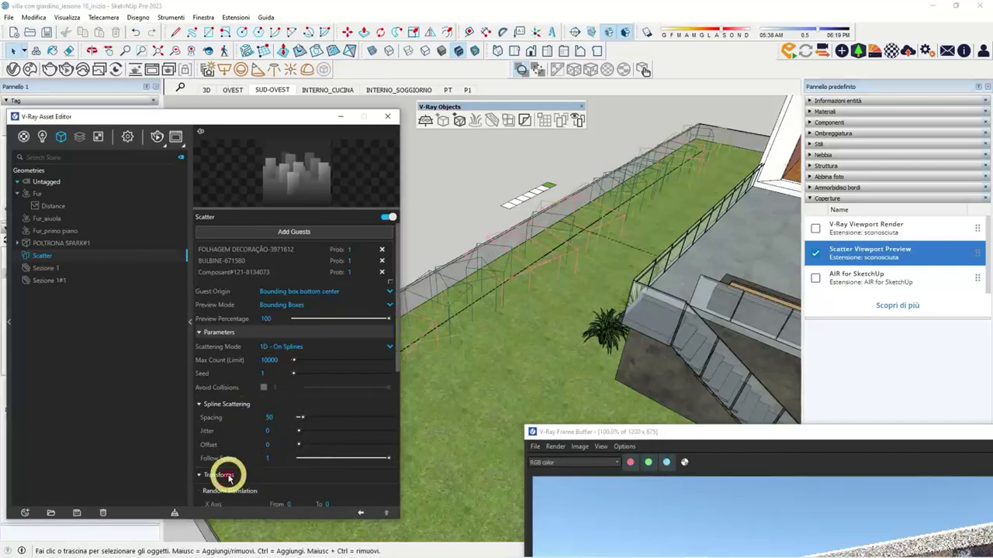
scroll(222, 469, down, 2)
scroll(273, 457, down, 2)
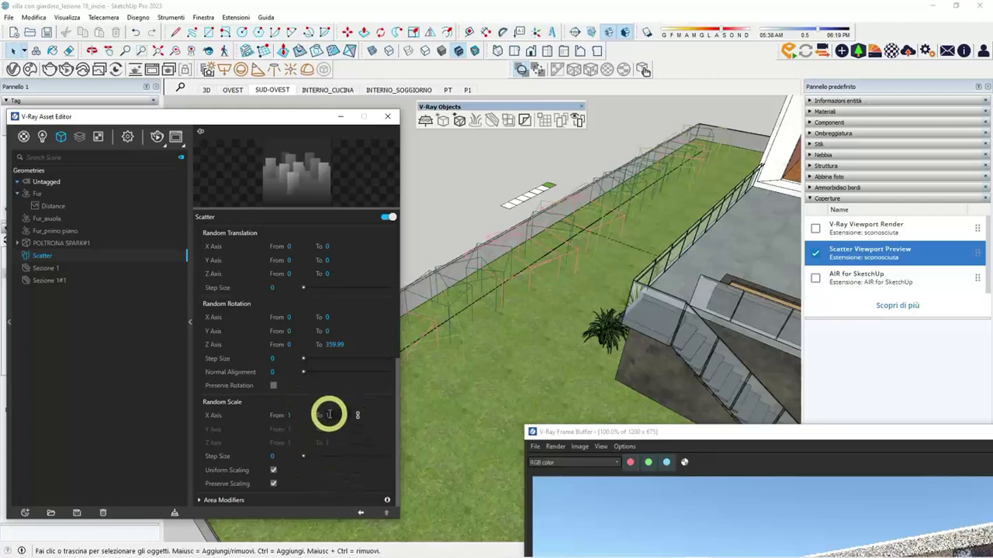
click(267, 90)
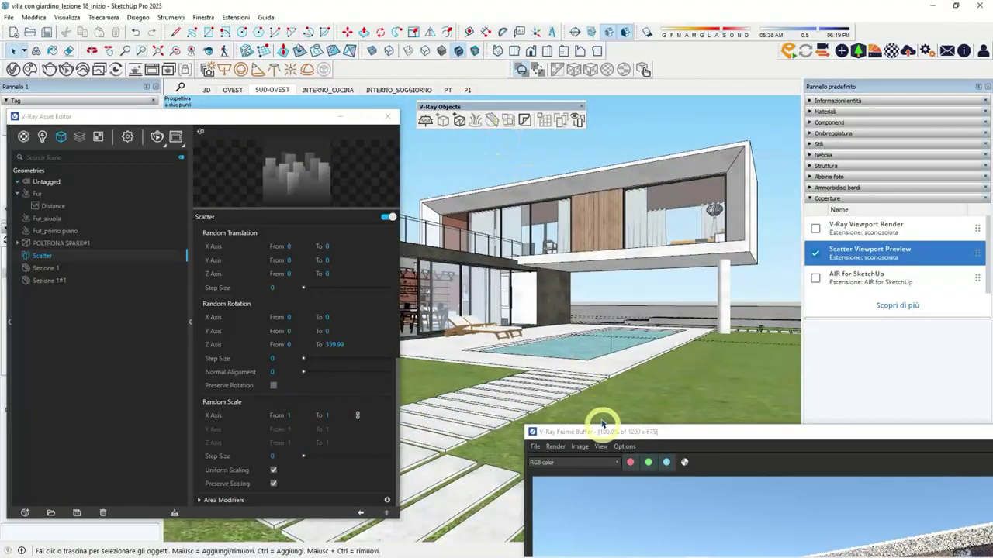
drag(601, 424, 486, 97)
Step: Start the V-Ray interactive render and zoom into the Frame Buffer
click(158, 138)
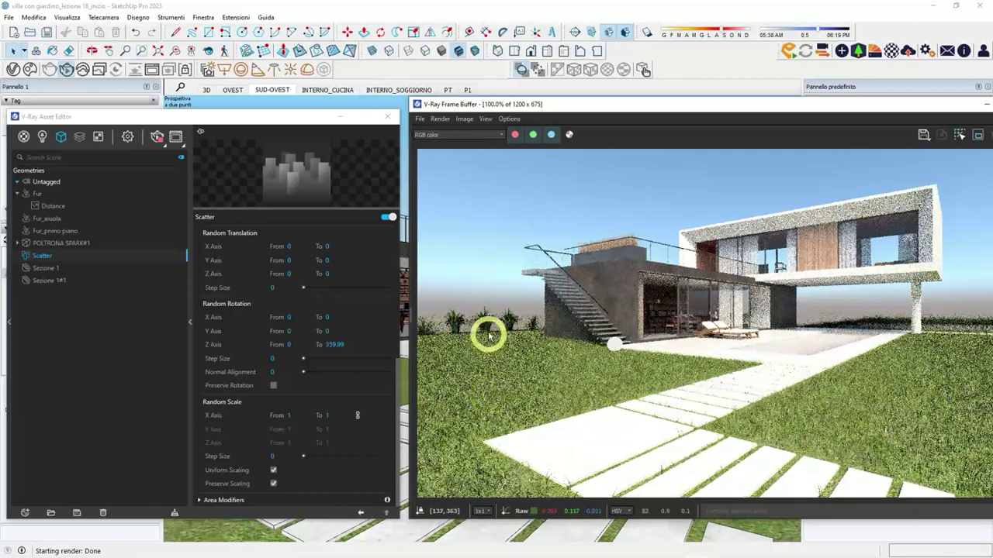
scroll(439, 326, up, 1)
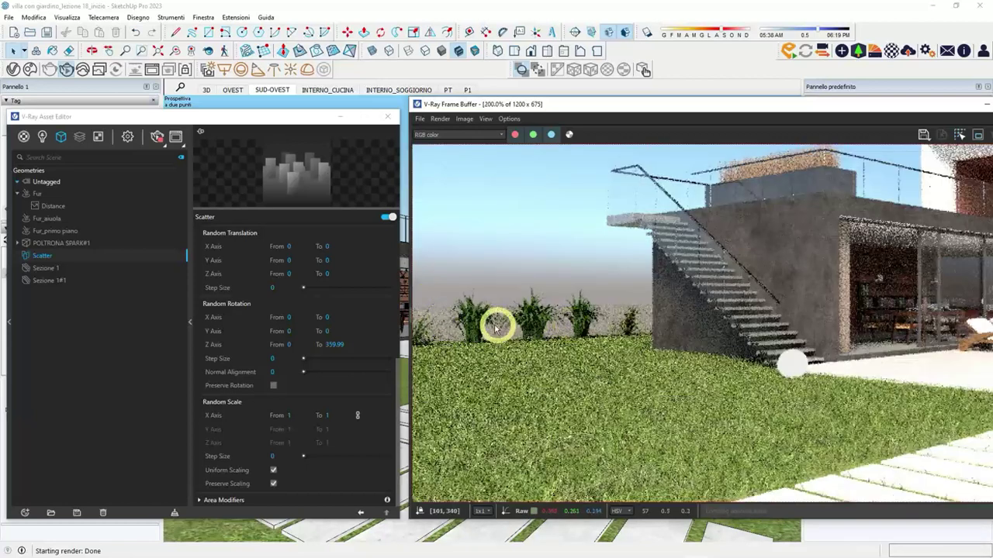
scroll(321, 448, up, 1)
scroll(320, 449, up, 5)
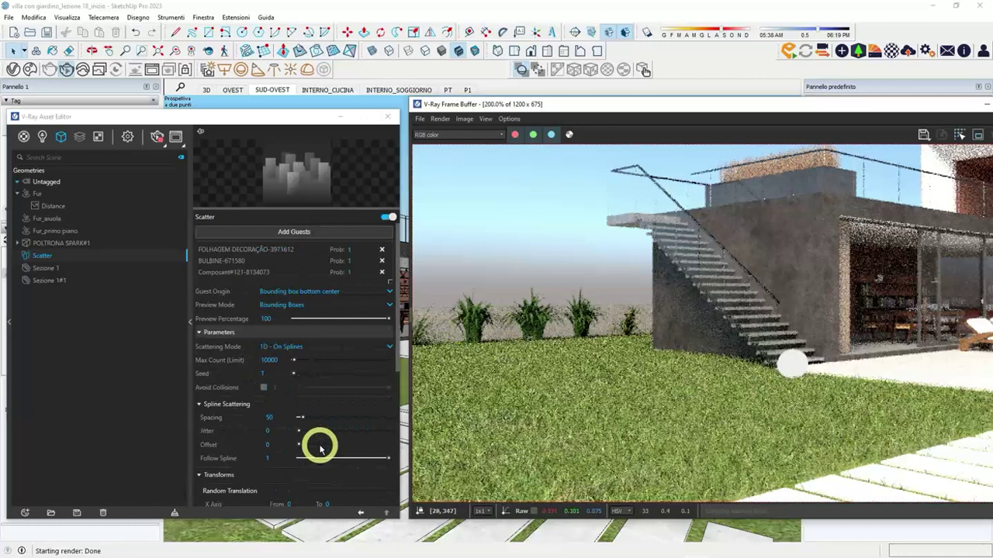
Step: Set the scatter Seed to 3 and spline spacing to 20, then zoom the render out
click(299, 374)
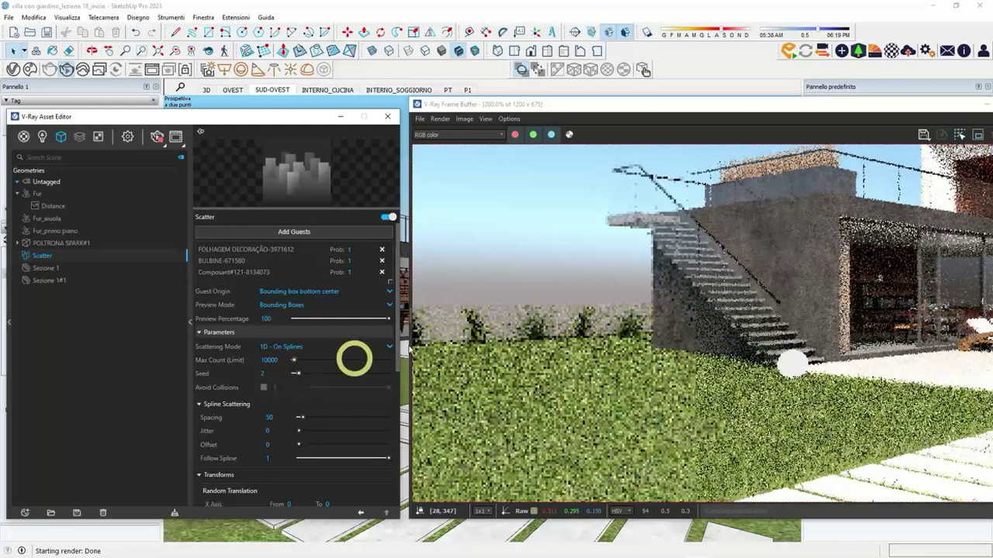
click(303, 373)
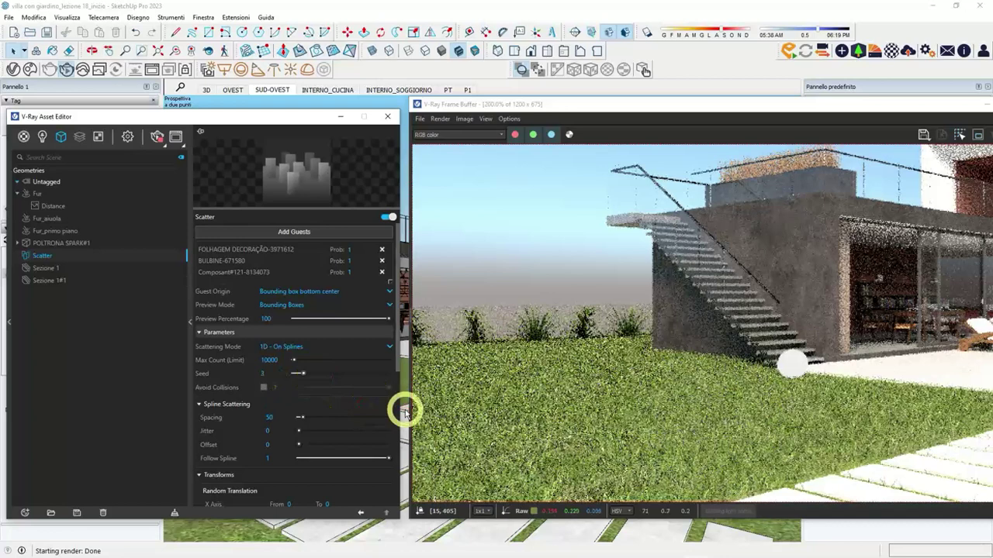
click(273, 417)
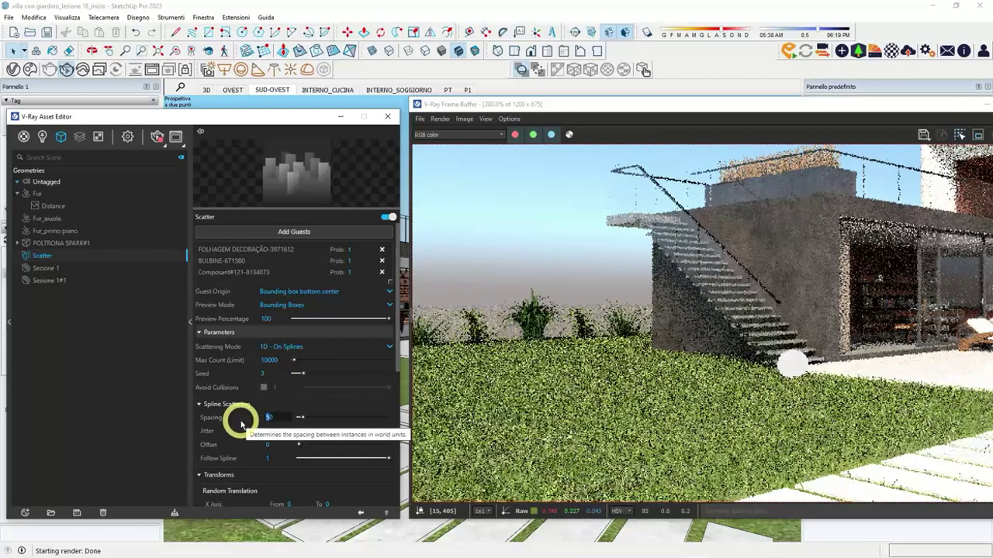
text(20)
key(Return)
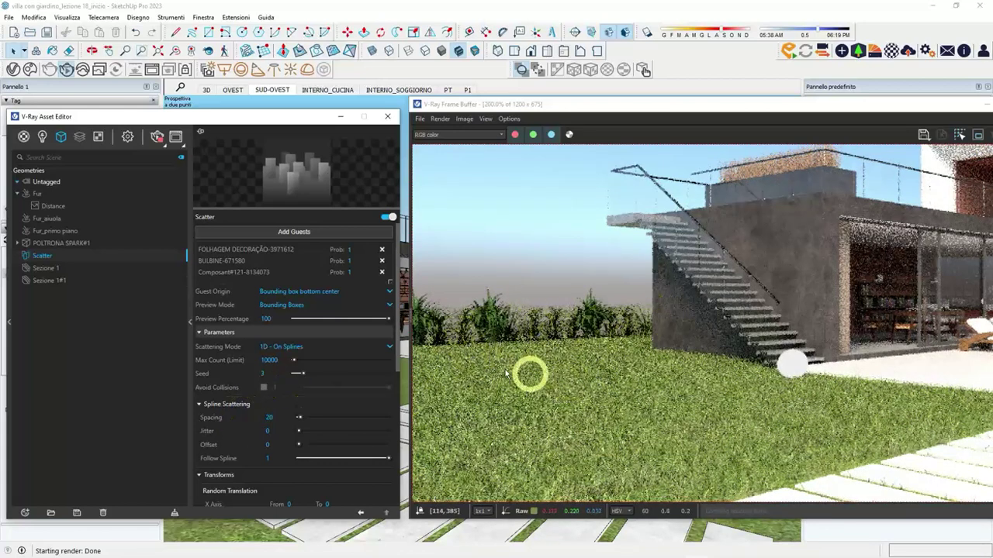
scroll(515, 370, down, 1)
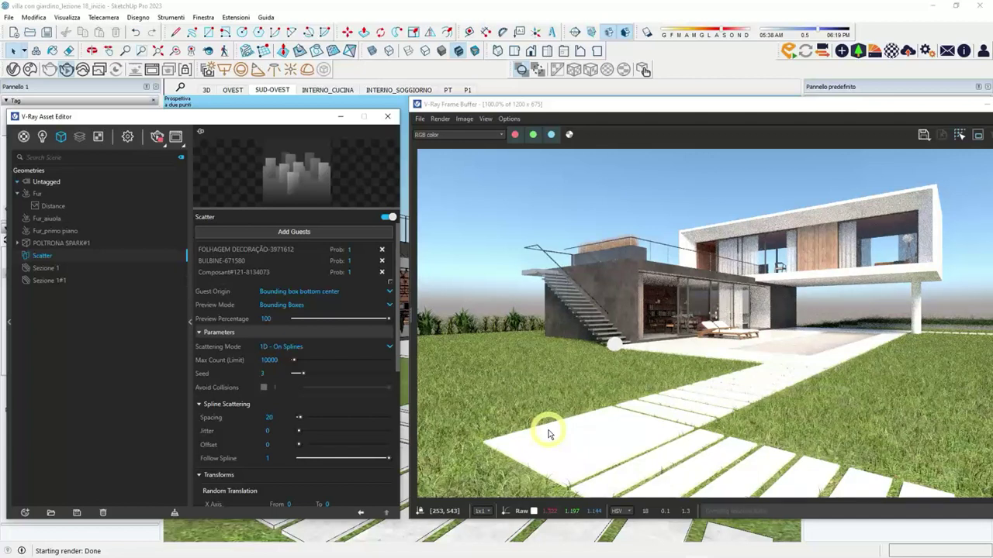
Step: Set the scatter Seed to 4, maximize the Frame Buffer, and zoom and pan over the render
drag(304, 373, 313, 378)
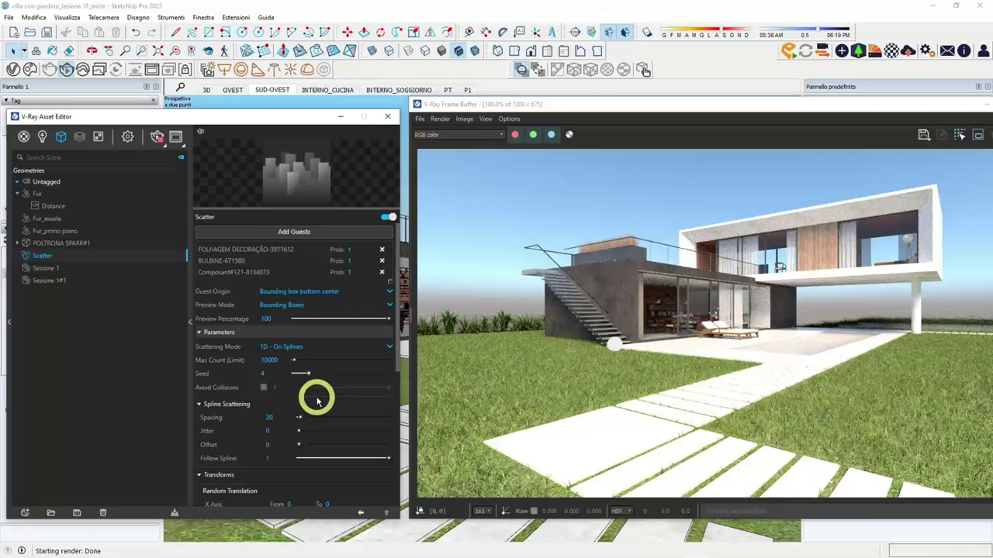
double_click(620, 105)
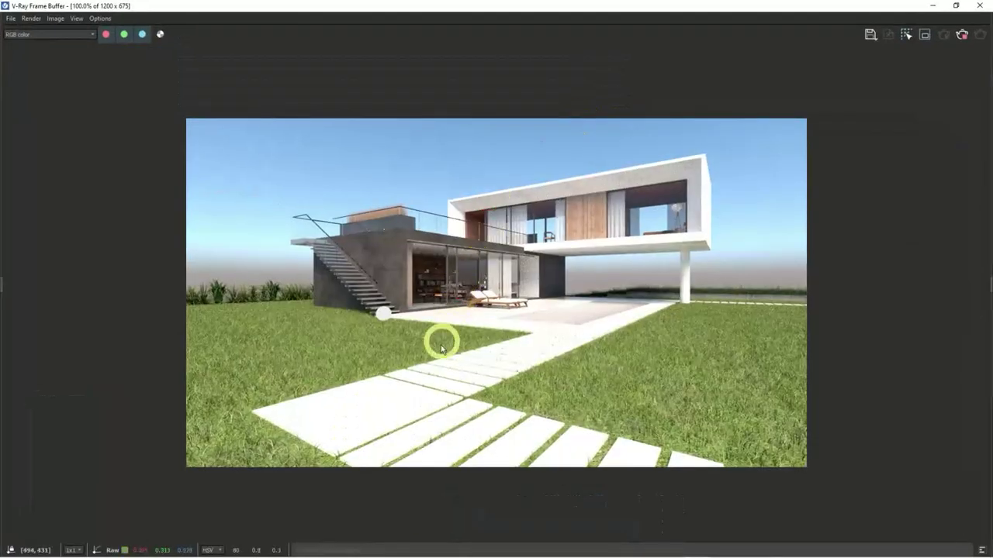
scroll(440, 347, up, 2)
mouse_move(495, 248)
middle_down()
mouse_move(487, 380)
mouse_move(514, 306)
middle_up()
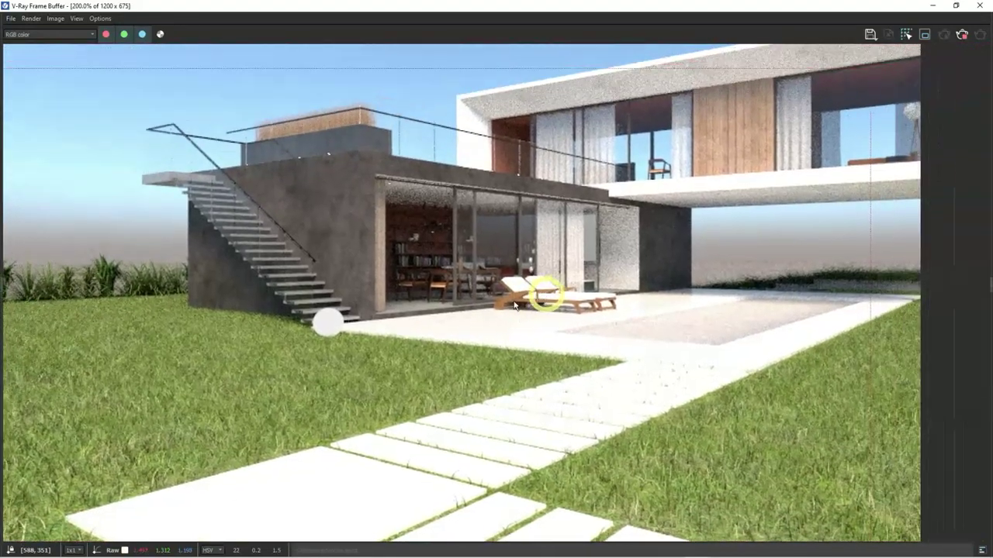
scroll(514, 306, down, 2)
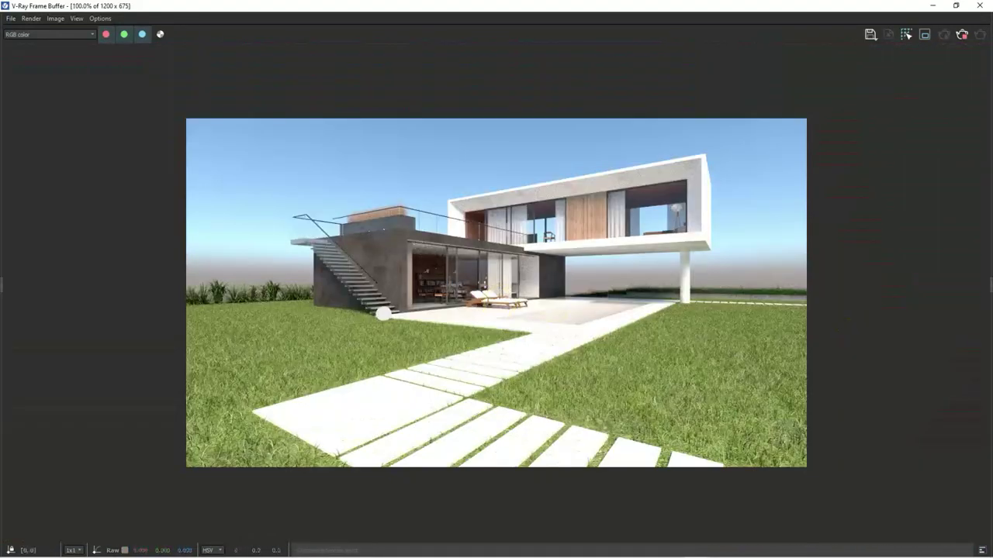